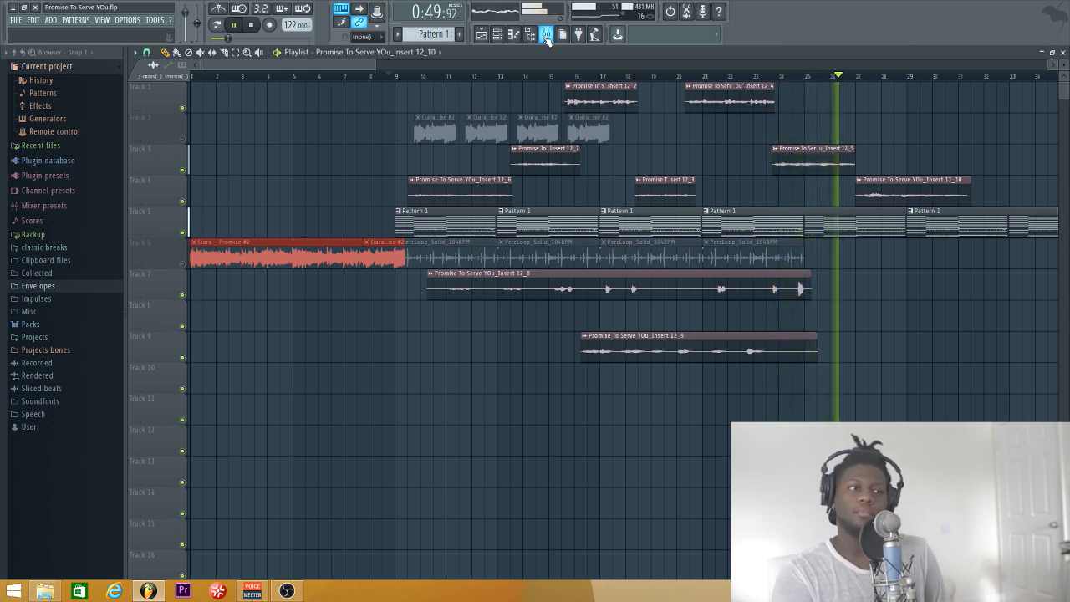
Stop playback and review the Auto-Tune Evo settings on mixer insert 13.
key(space)
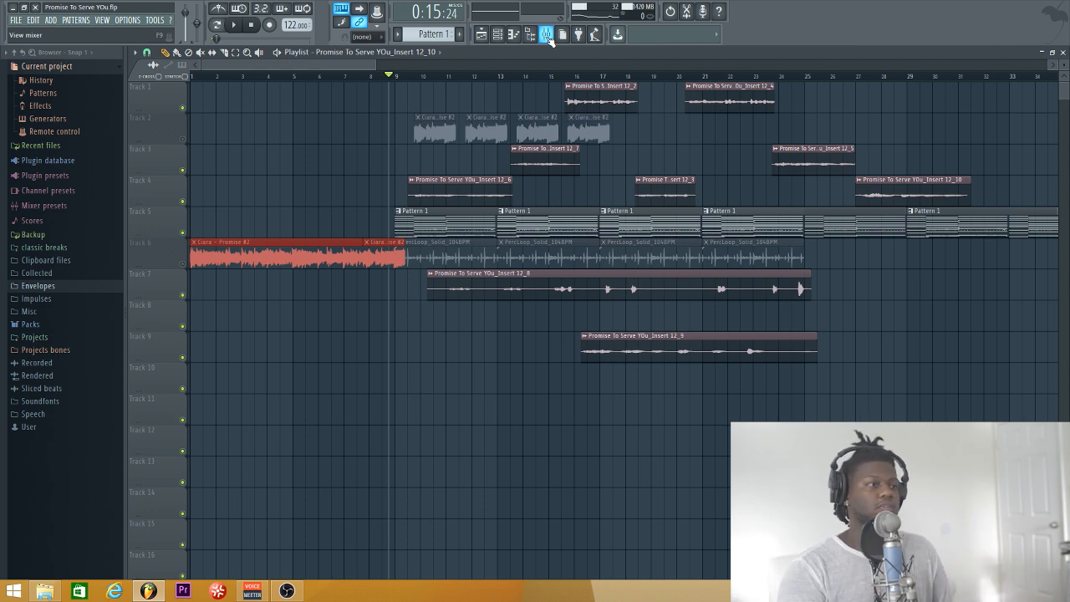
click(548, 37)
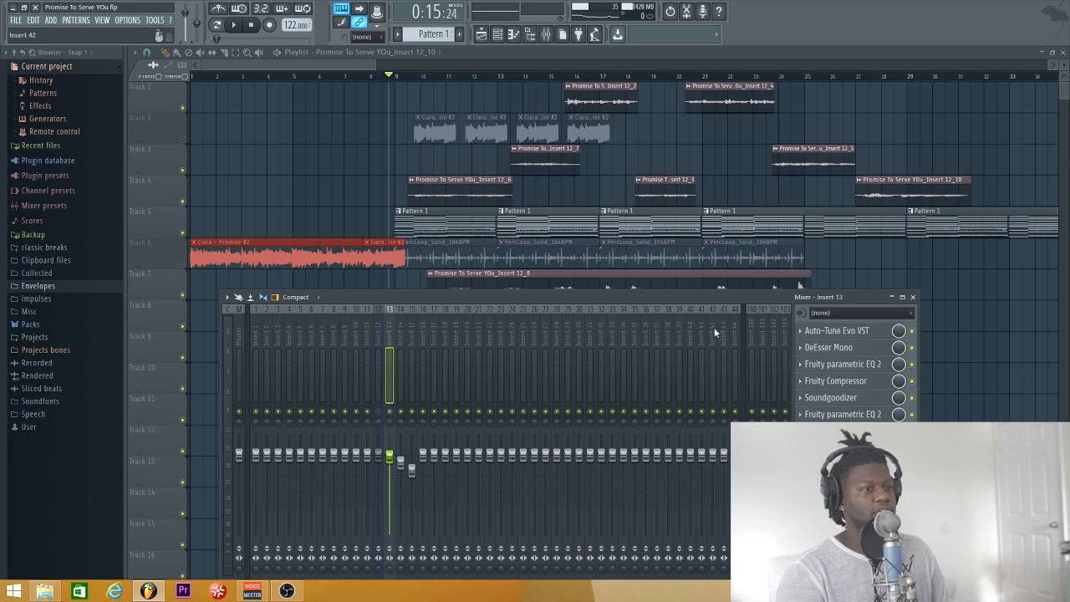
drag(774, 298, 767, 242)
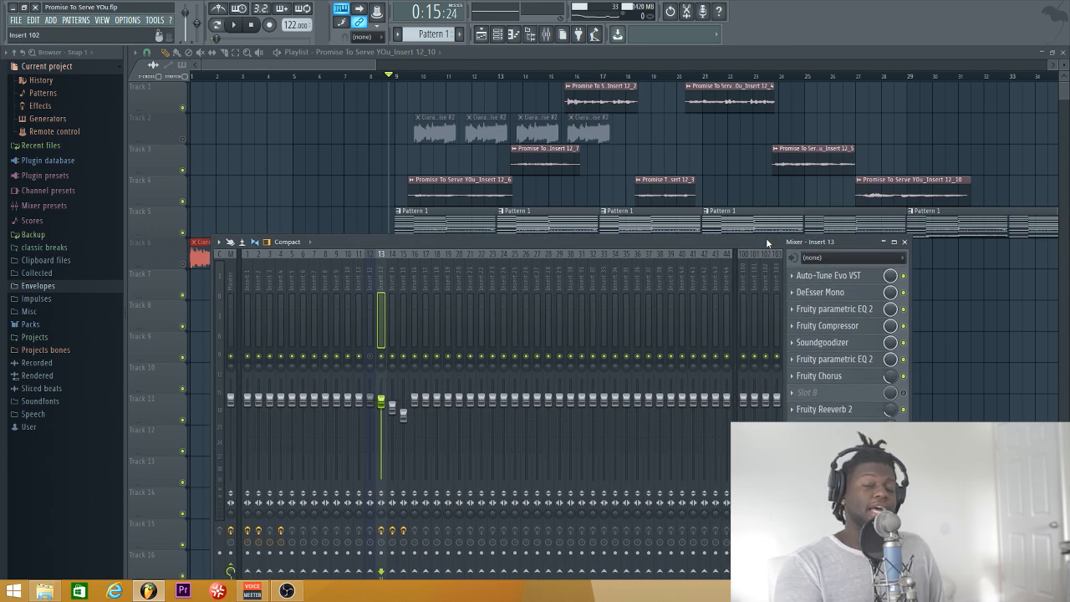
click(828, 277)
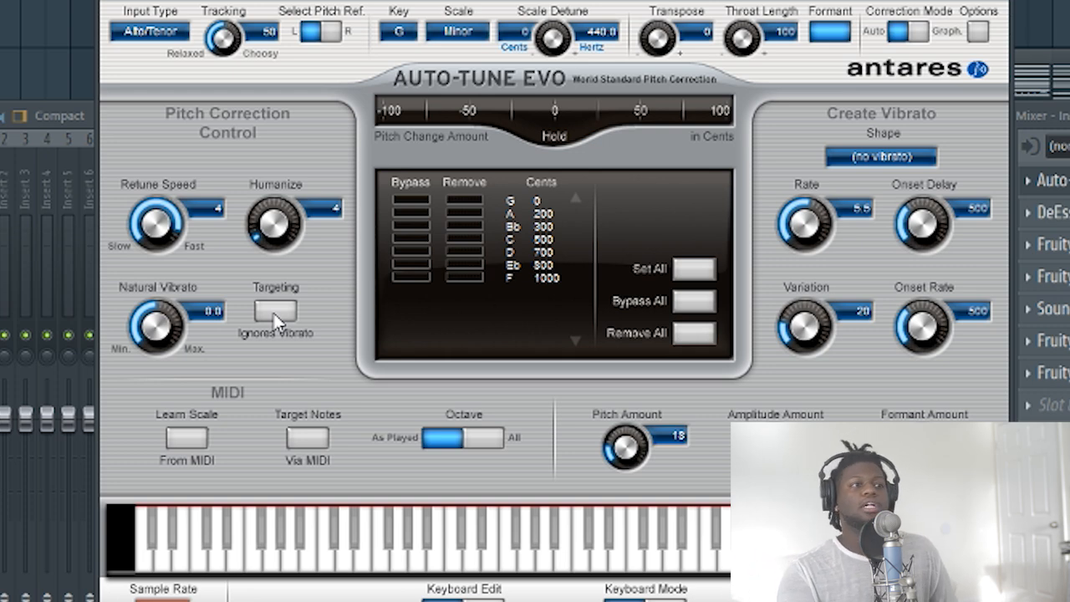
click(988, 2)
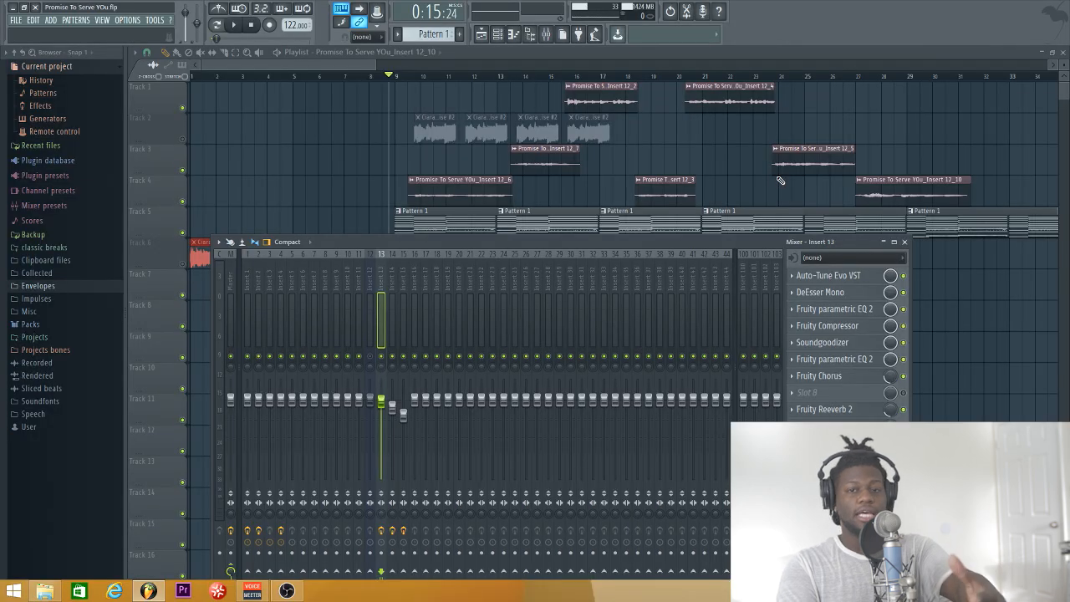
In insert 13's first Fruity parametric EQ 2, shift band 3 to a lower frequency near zero gain and fine-tune the band 1 high-pass cutoff.
click(853, 309)
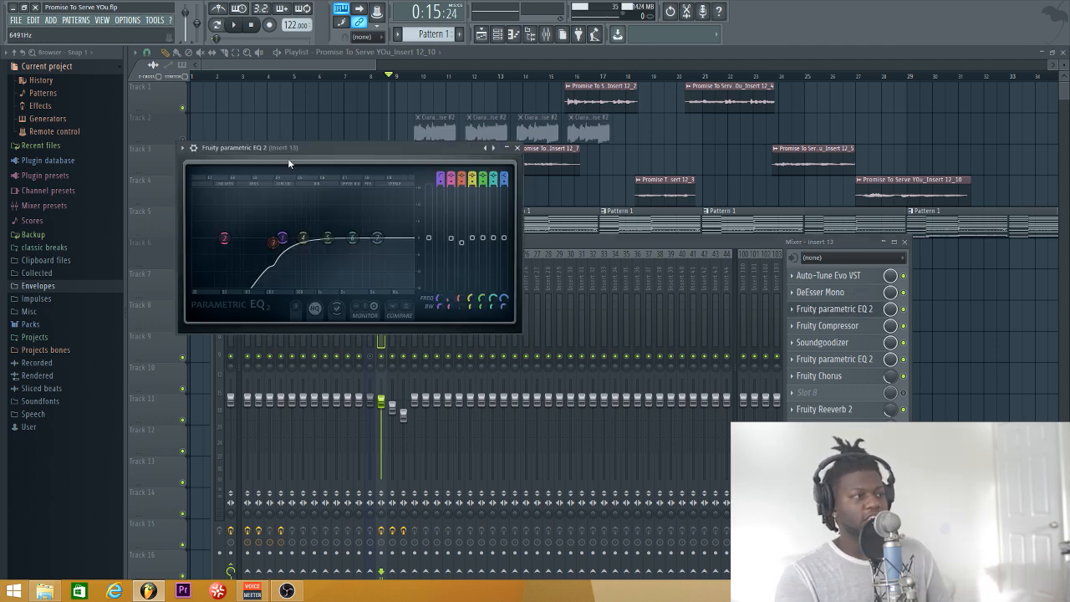
drag(316, 152, 548, 203)
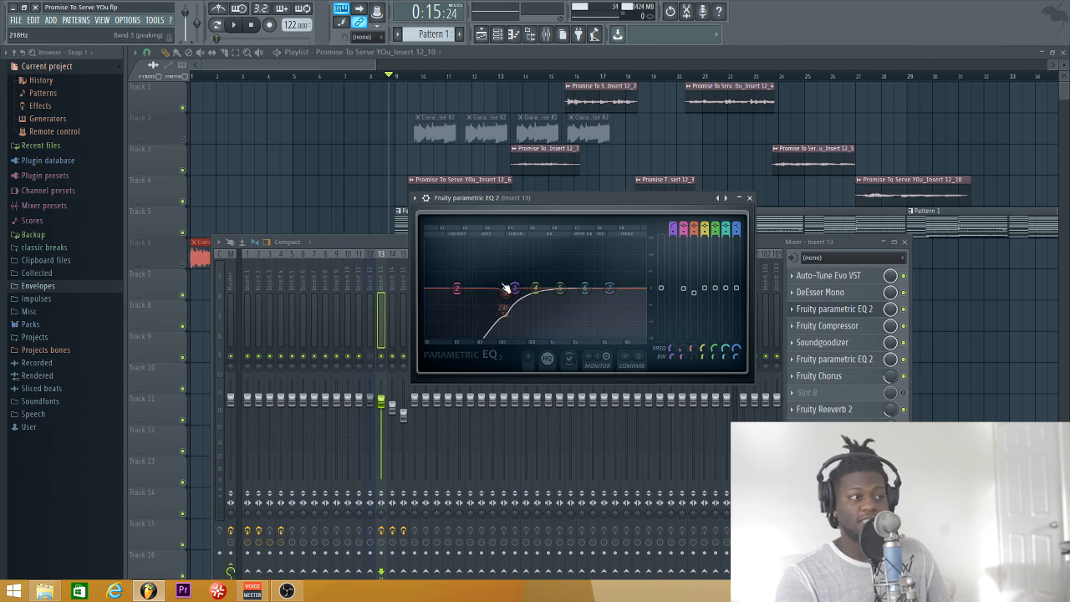
drag(504, 288, 504, 289)
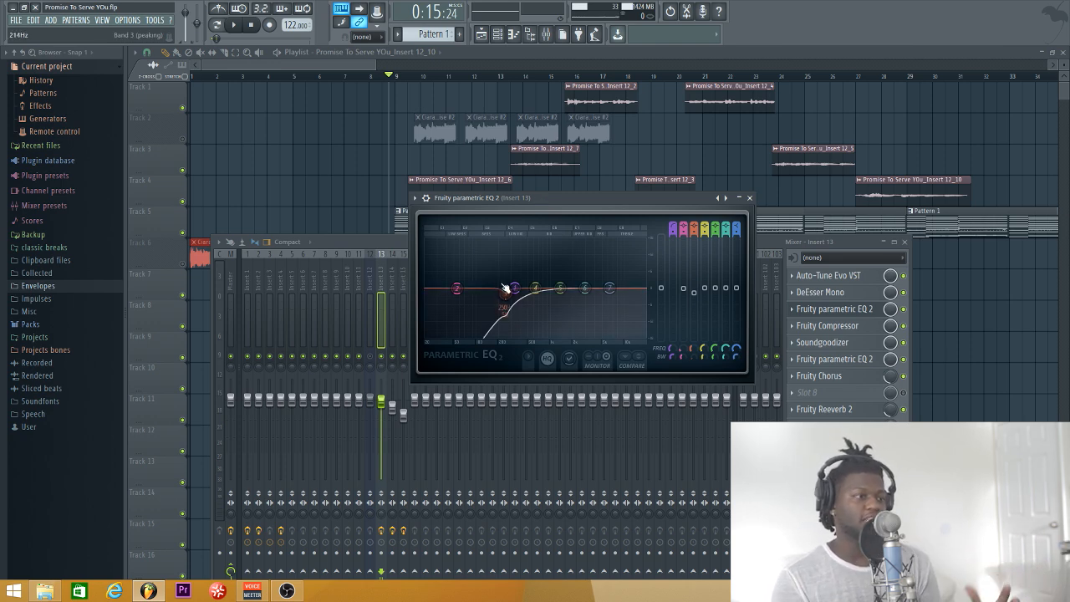
drag(499, 292, 525, 300)
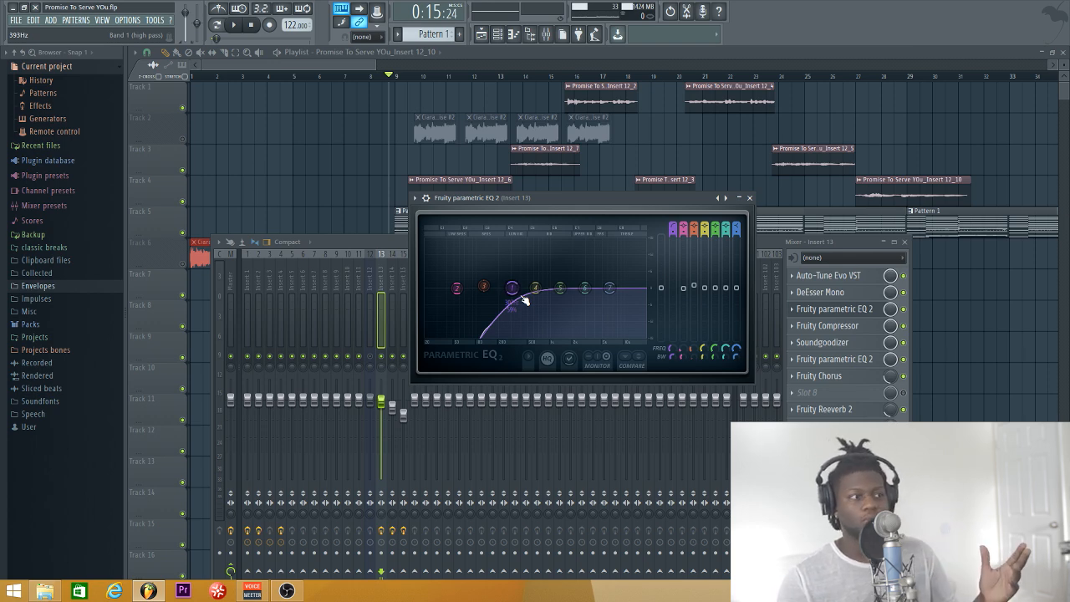
mouse_move(522, 296)
mouse_down()
mouse_move(511, 288)
mouse_move(481, 340)
mouse_move(524, 299)
mouse_up()
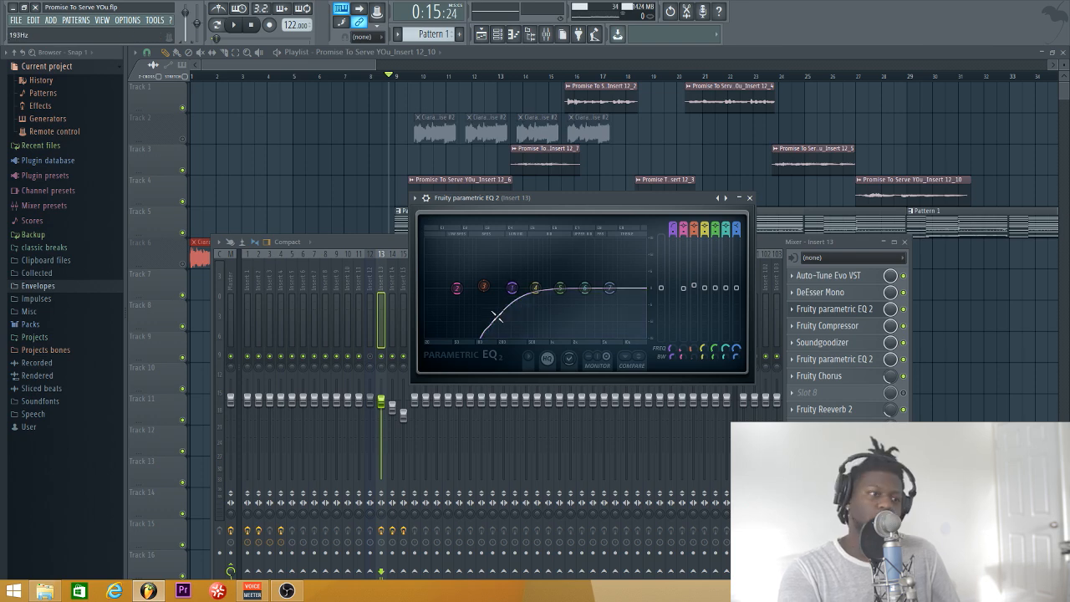
Review the Fruity Compressor and Soundgoodizer settings on insert 13, and dismiss the compressor window.
click(824, 329)
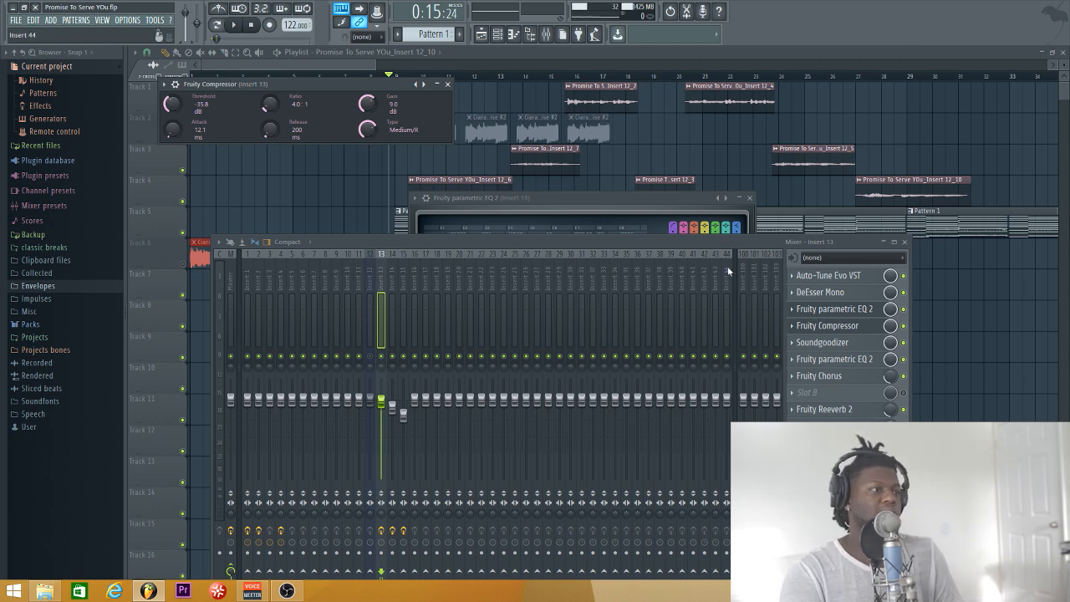
click(844, 343)
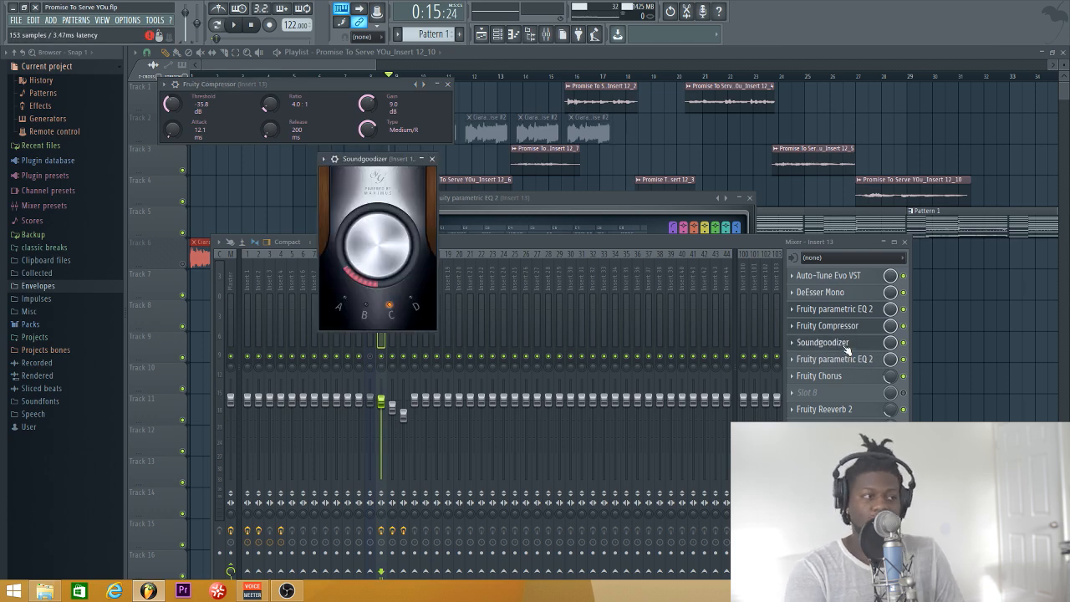
click(447, 84)
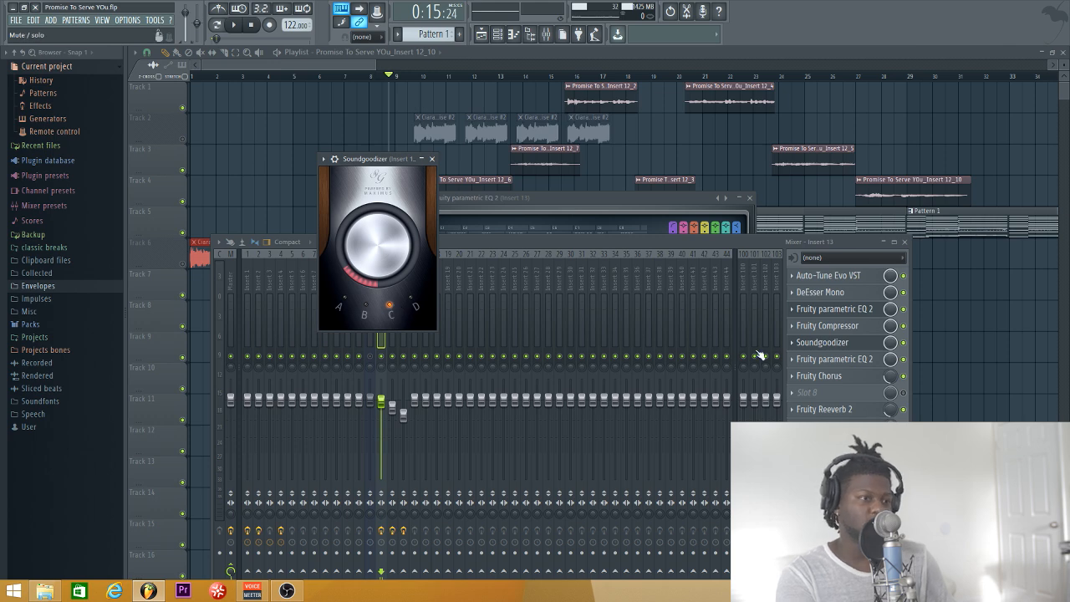
Play the song while repeatedly bypassing and re-enabling Soundgoodizer to compare the vocal, leaving it enabled and stopping playback.
key(space)
click(905, 353)
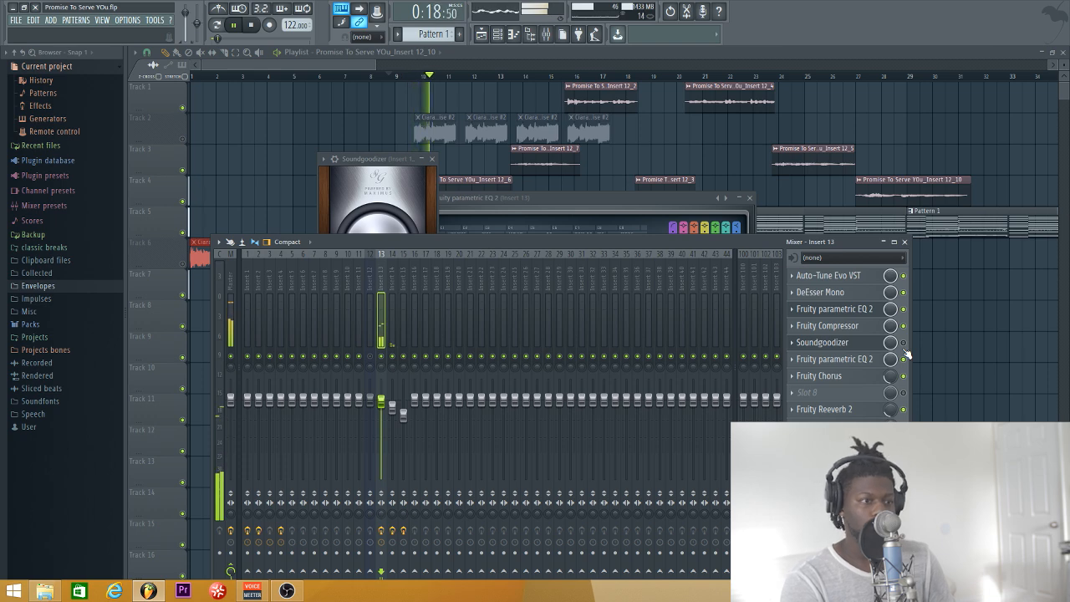
click(904, 345)
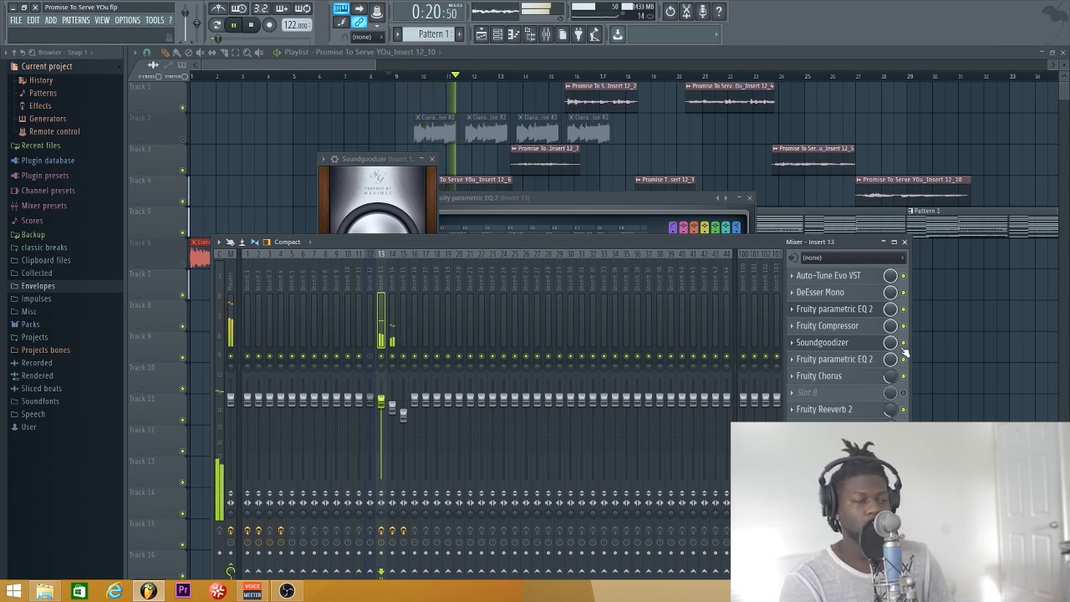
click(902, 343)
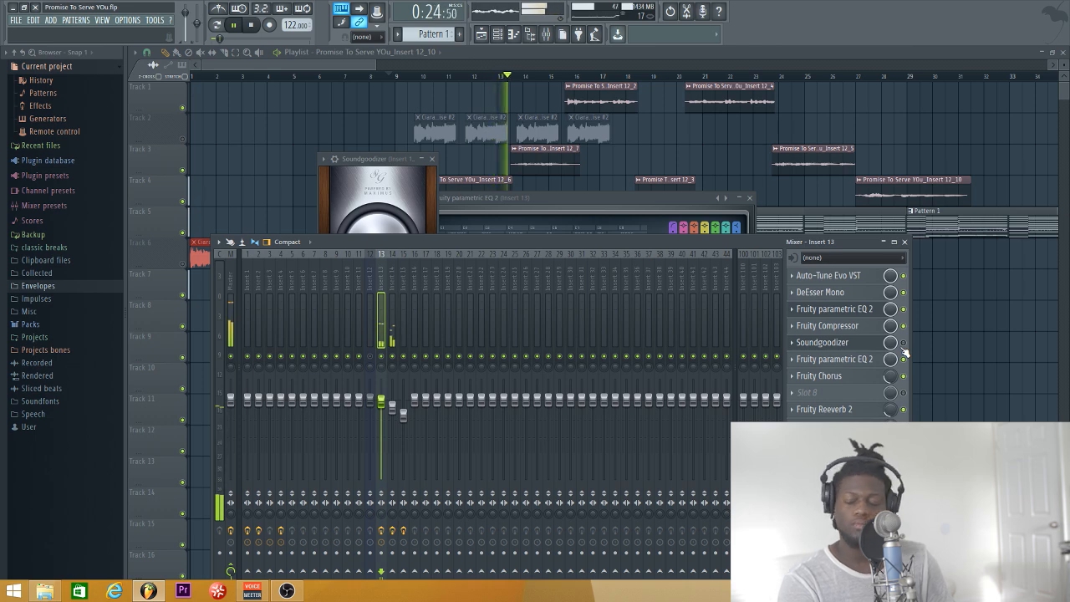
click(902, 346)
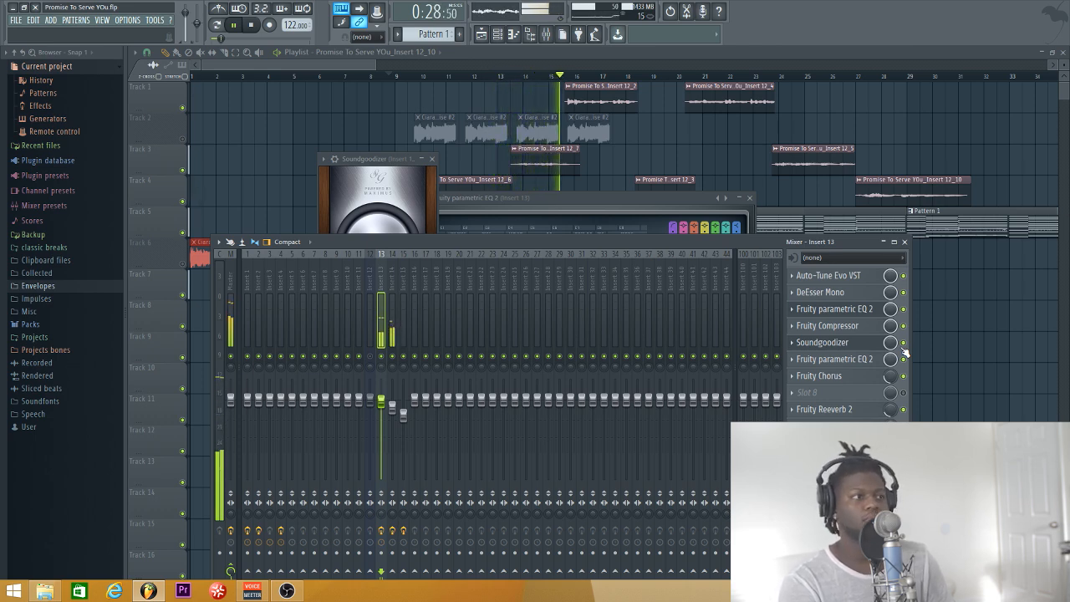
click(902, 345)
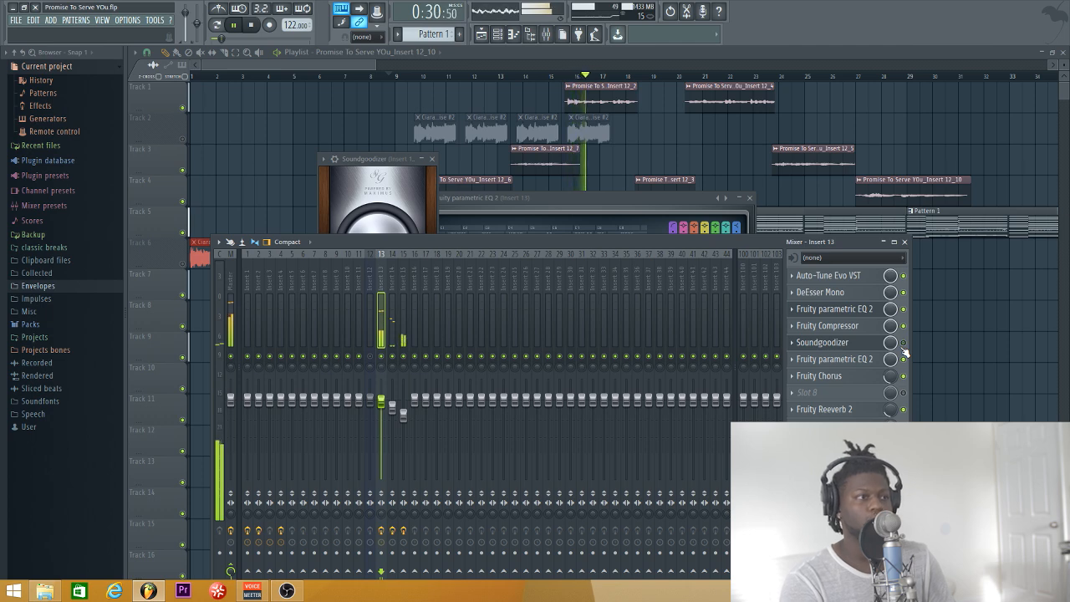
click(902, 344)
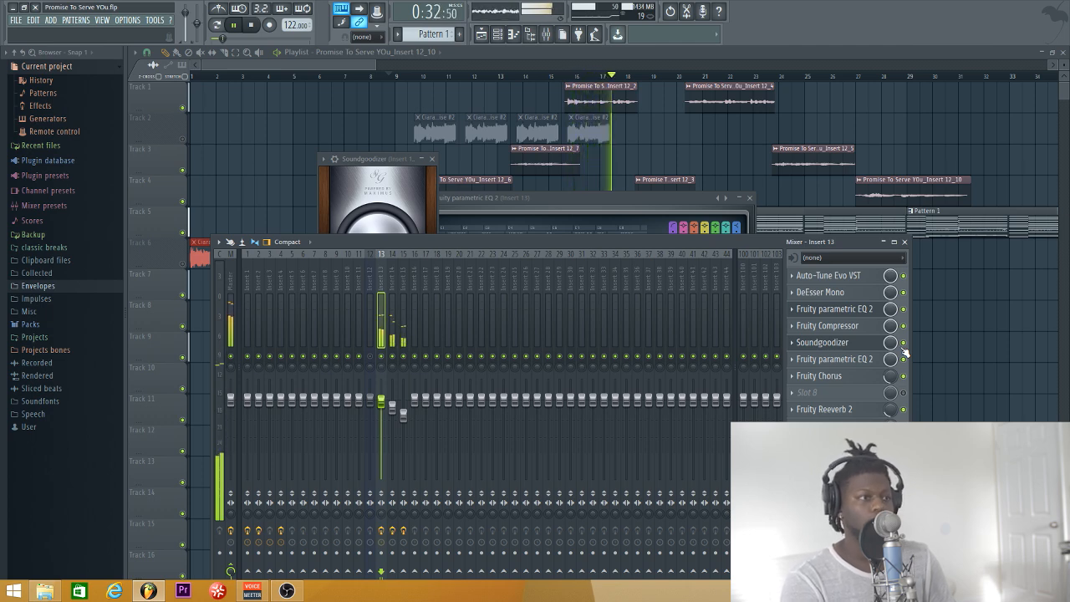
key(space)
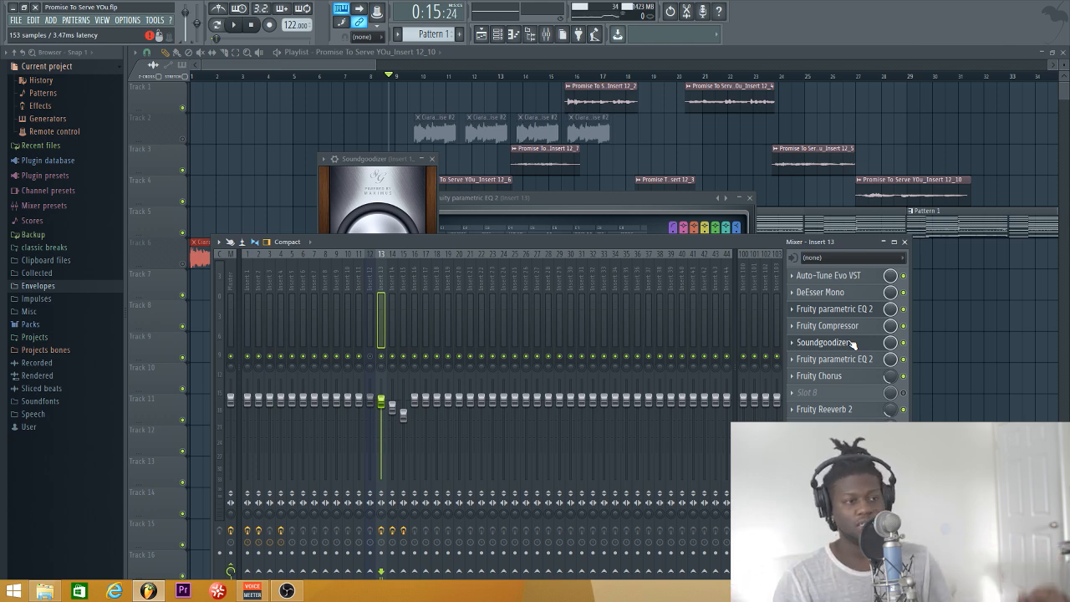
Show the Soundgoodizer again, inspect the curve of insert 13's second Fruity parametric EQ 2, and close that equalizer.
click(348, 160)
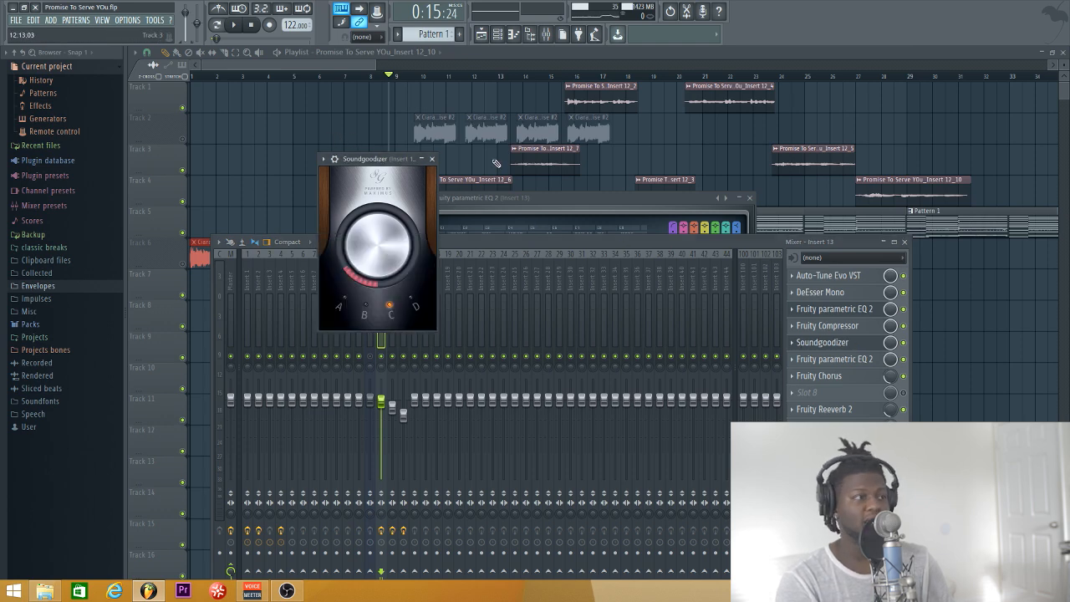
click(848, 362)
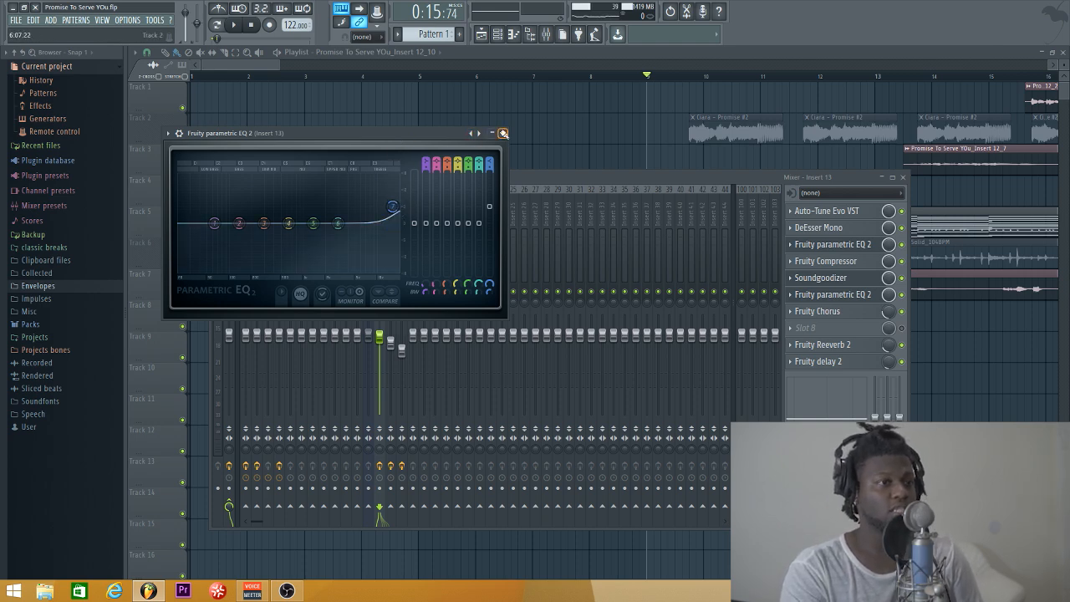
click(503, 133)
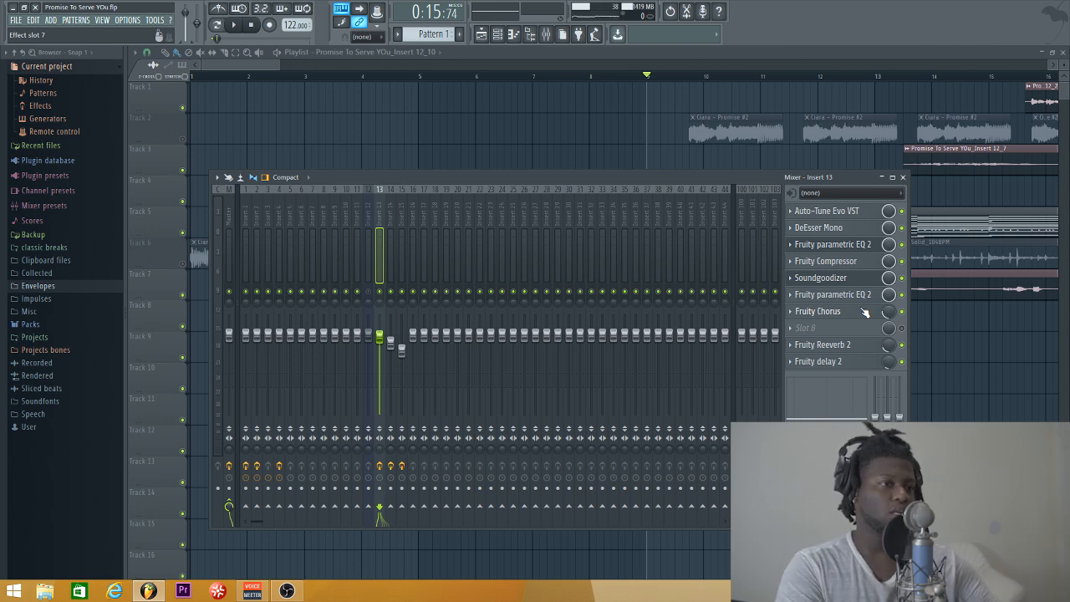
Examine the Fruity Chorus settings and its mix level on insert 13, and close all open windows.
click(832, 314)
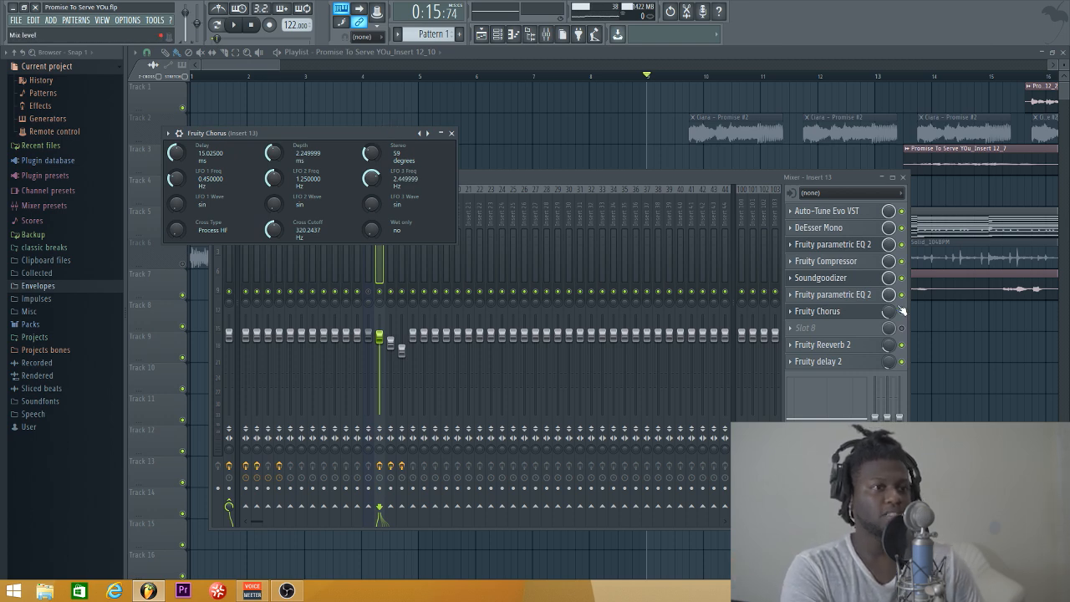
drag(885, 313, 889, 321)
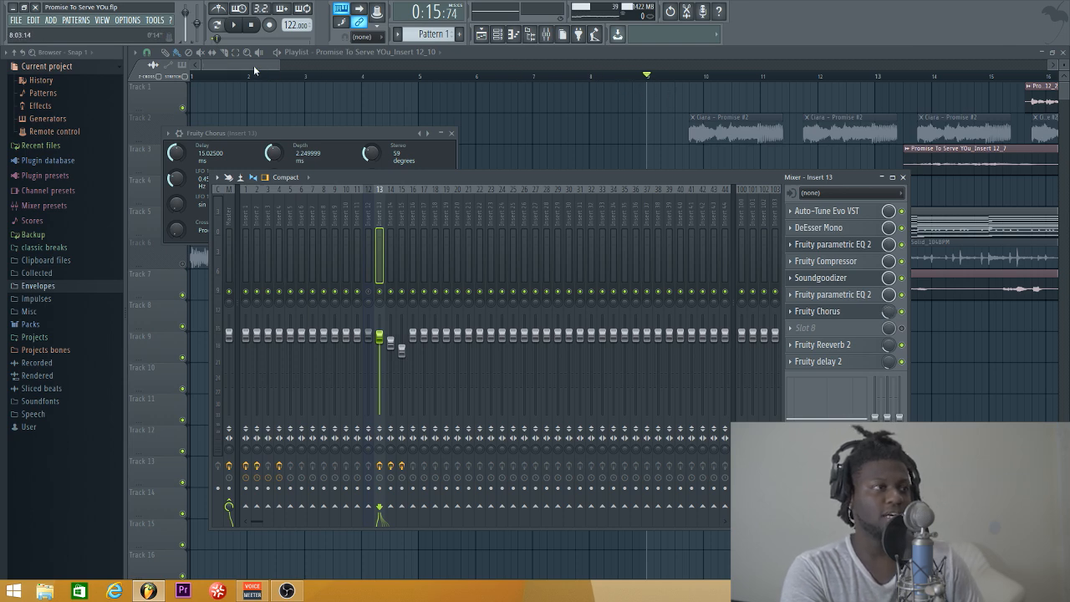
key(F12)
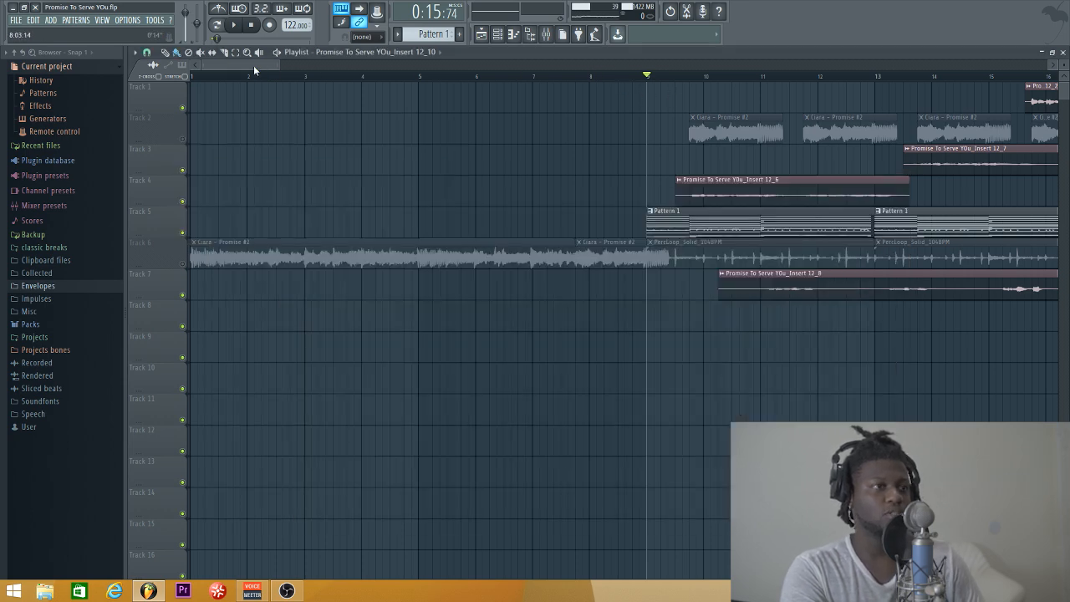
Play the song and set the Fruity Chorus mix level low by ear, briefly bypassing the effect to compare, and close the mixer.
click(549, 37)
key(space)
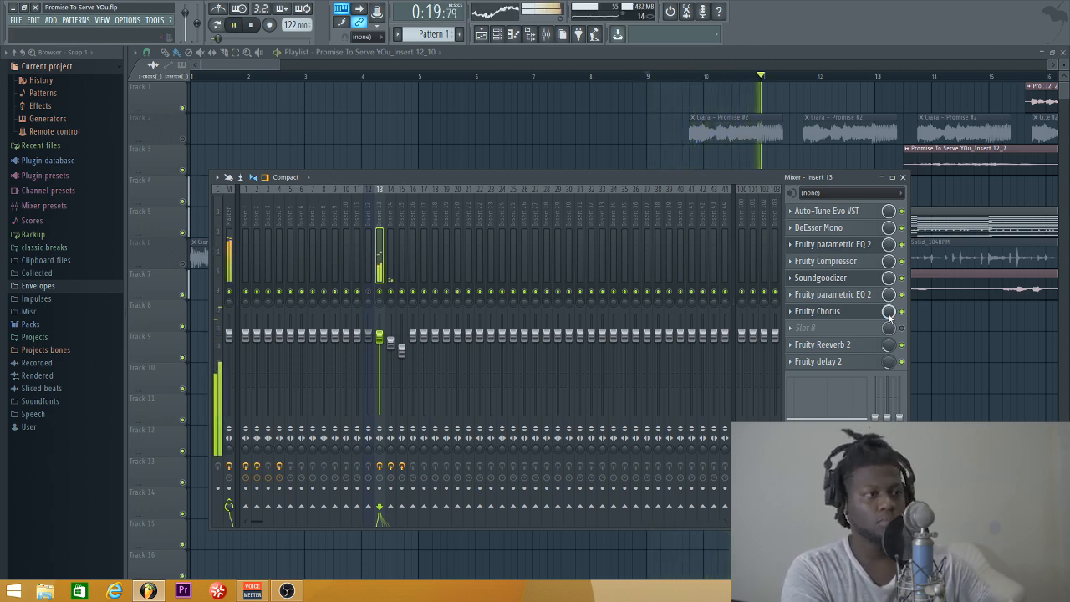
drag(889, 315, 888, 342)
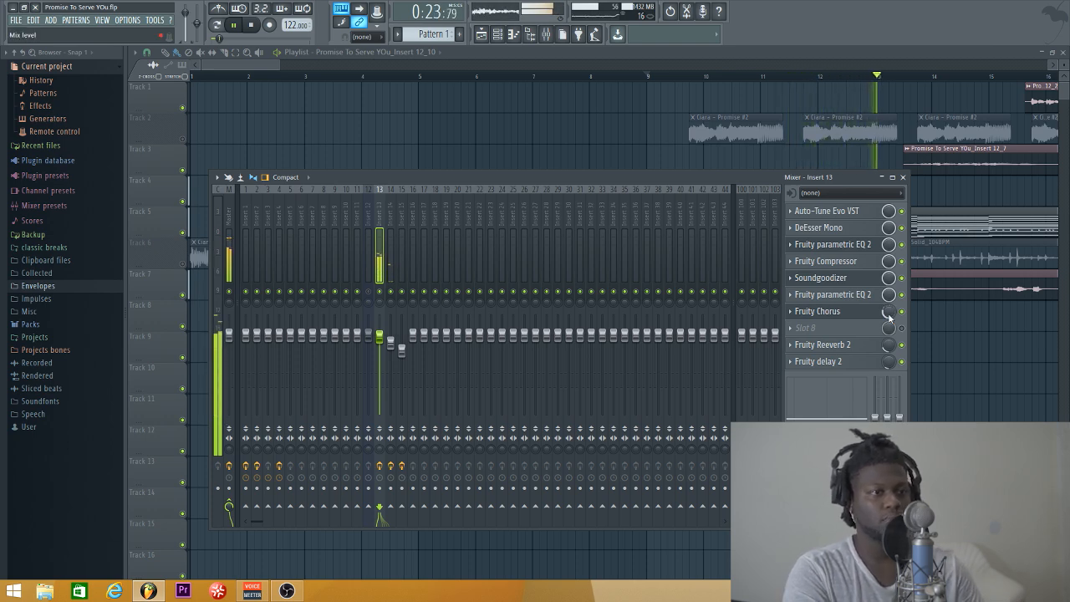
drag(887, 314, 887, 310)
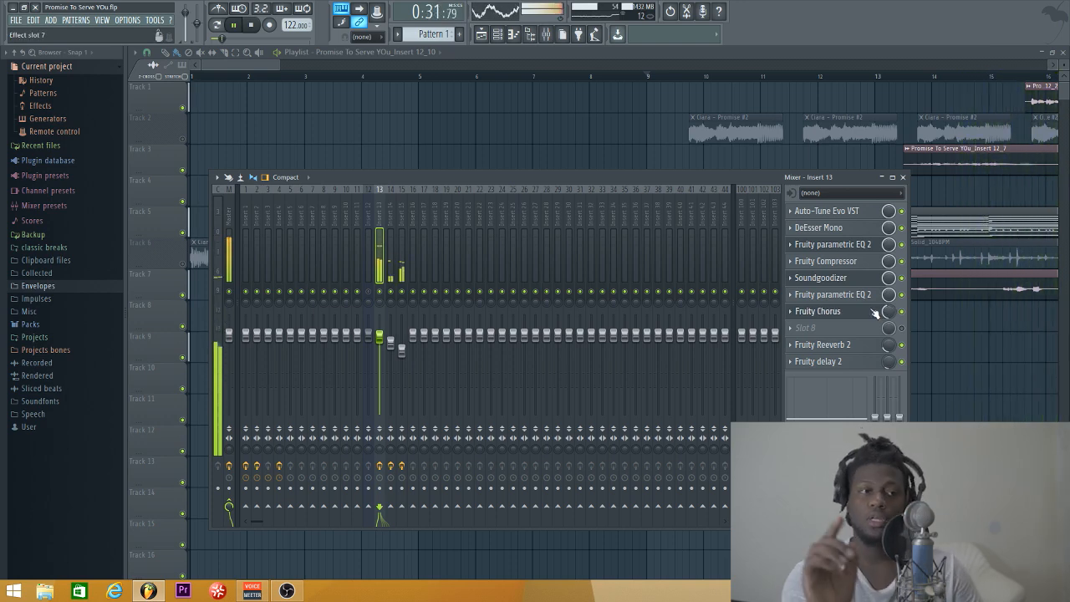
click(901, 311)
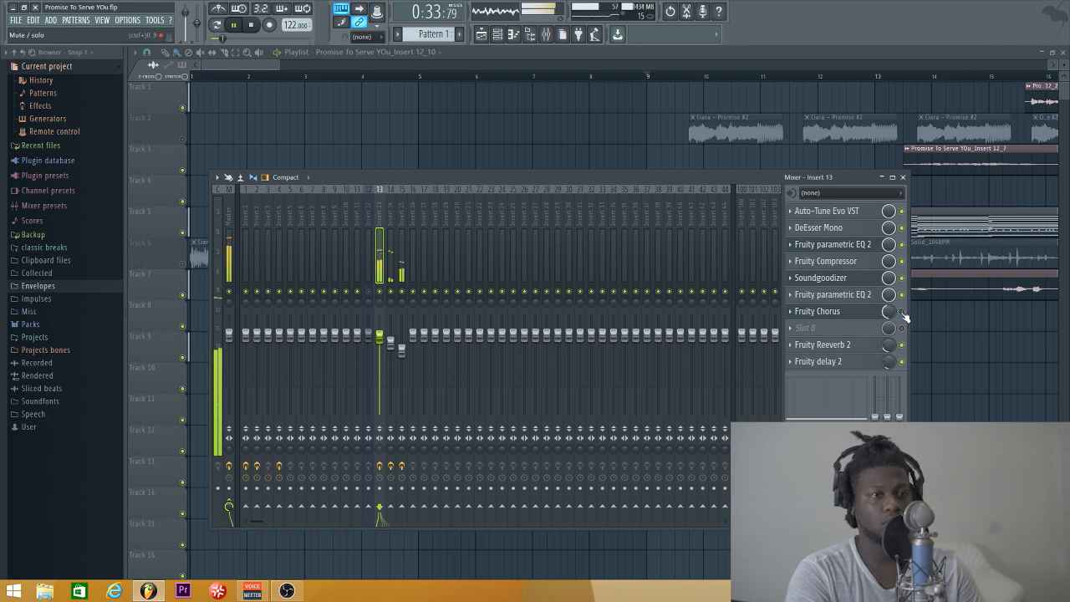
drag(888, 311, 888, 322)
click(901, 311)
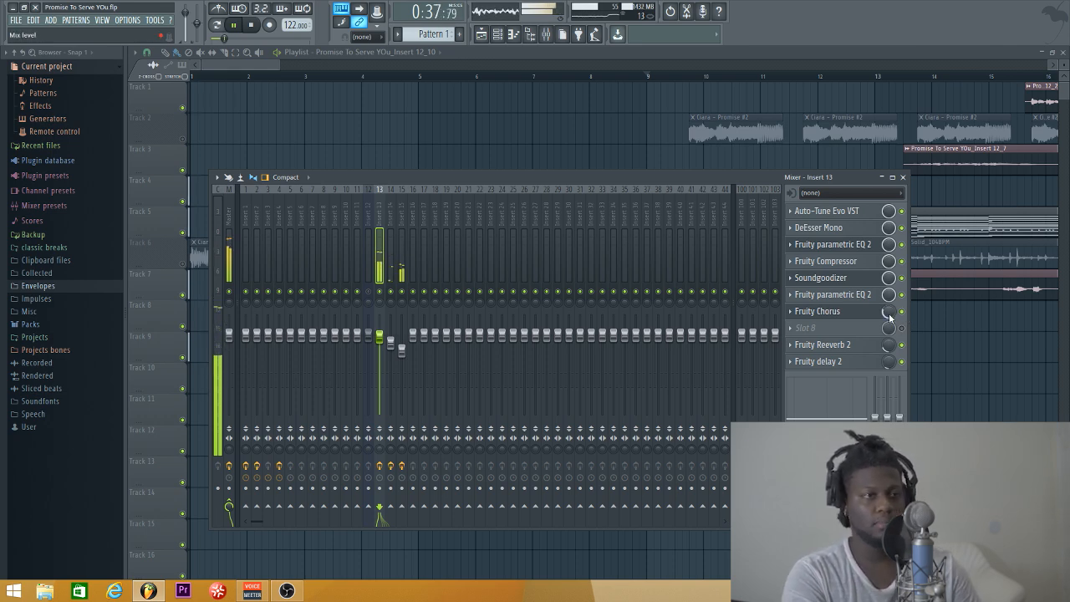
click(902, 177)
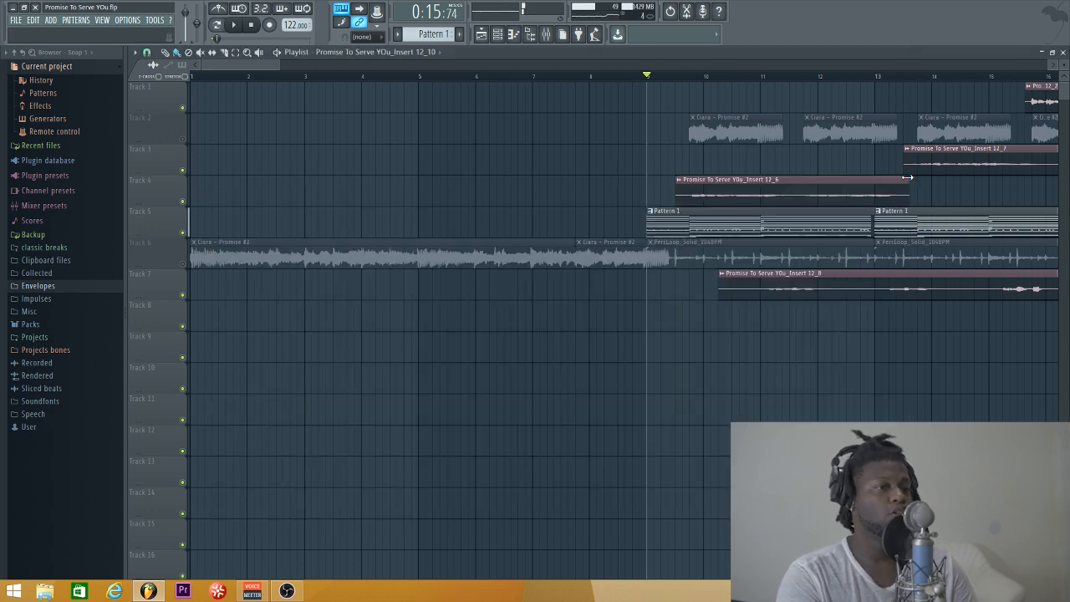
Reopen the mixer and review the Fruity Reeverb 2 settings on insert 13, closing the reverb window when done.
click(544, 37)
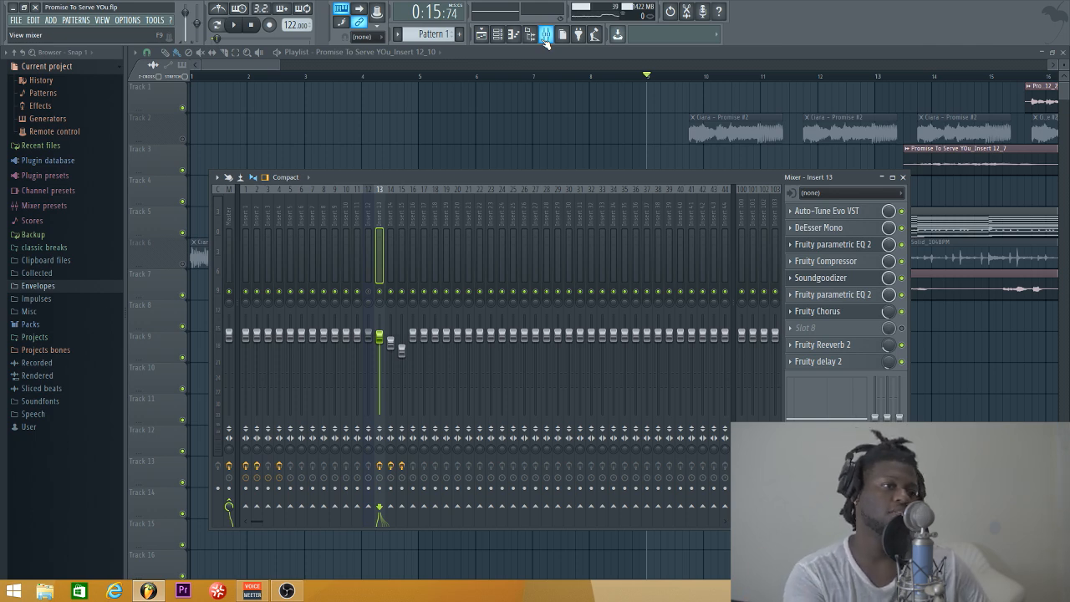
click(847, 350)
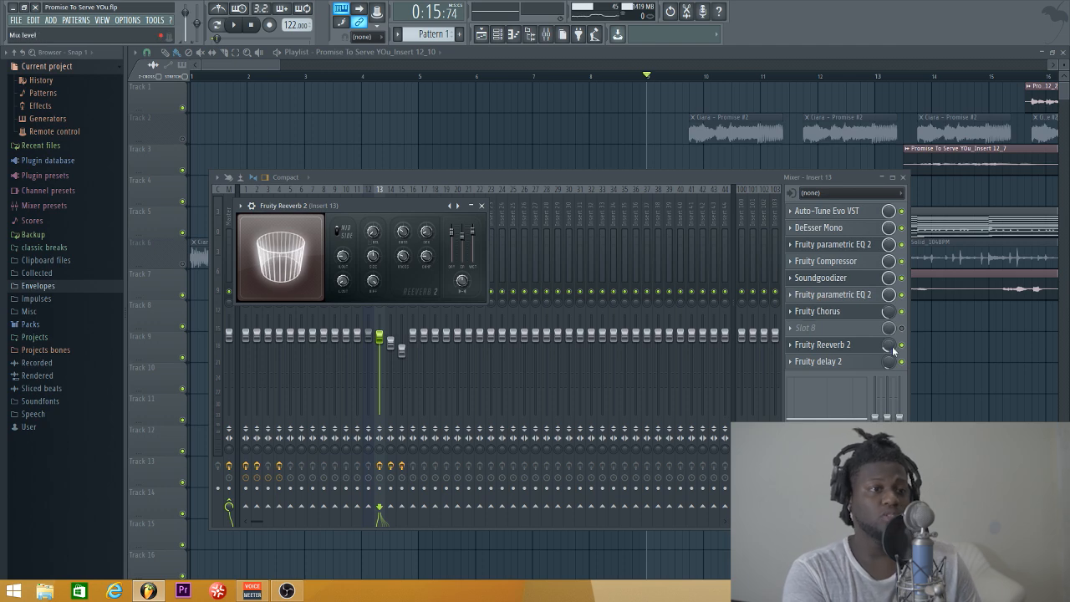
click(481, 205)
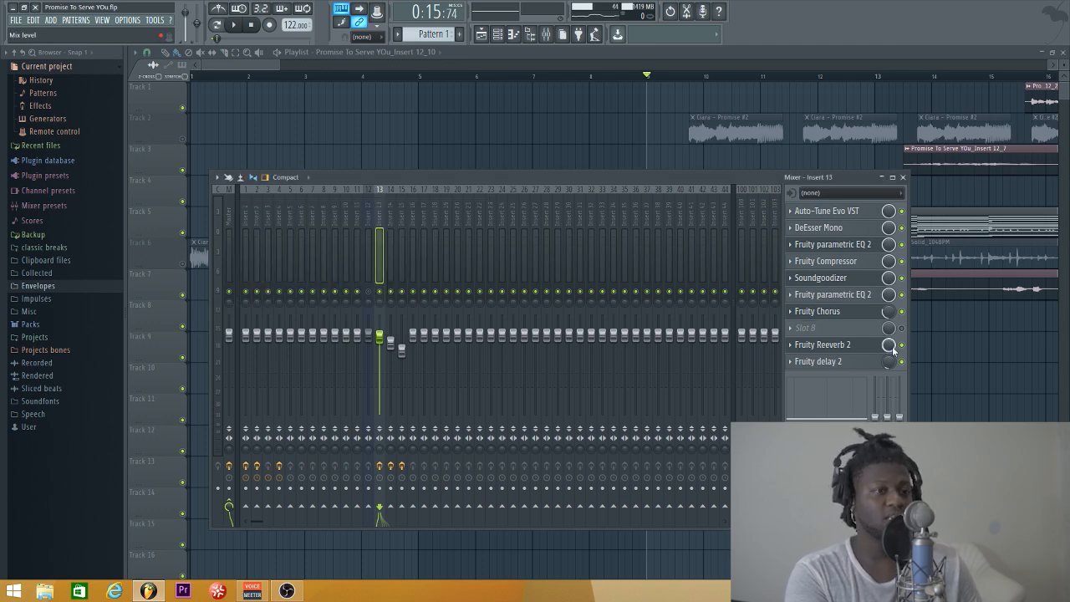
Turn the Fruity Reeverb 2 mix level on insert 13 down low and review the Fruity delay 2 settings, closing the delay window.
drag(888, 344, 892, 351)
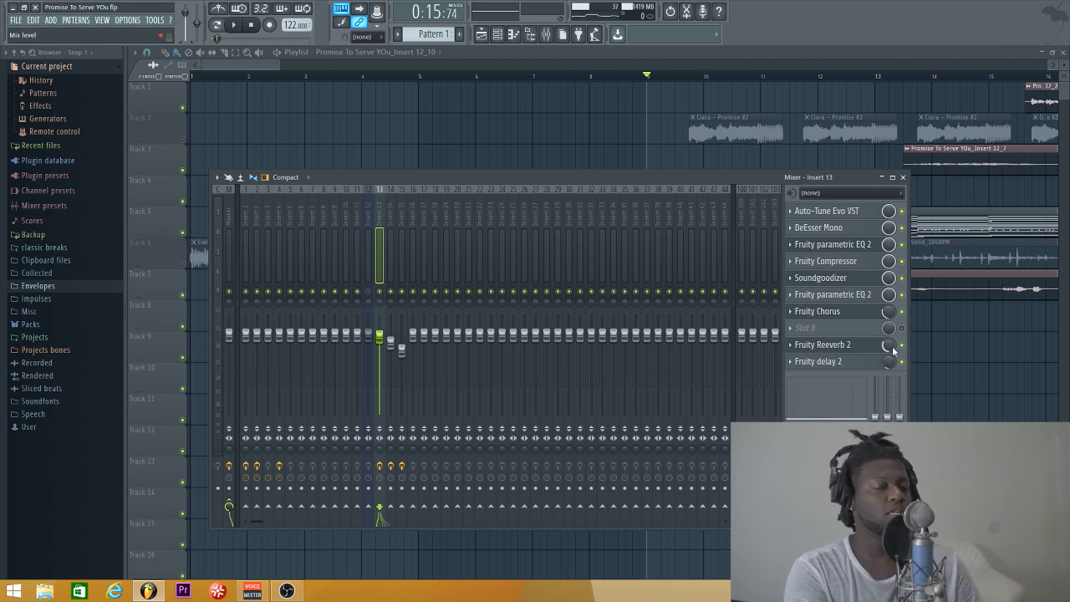
drag(893, 351, 893, 361)
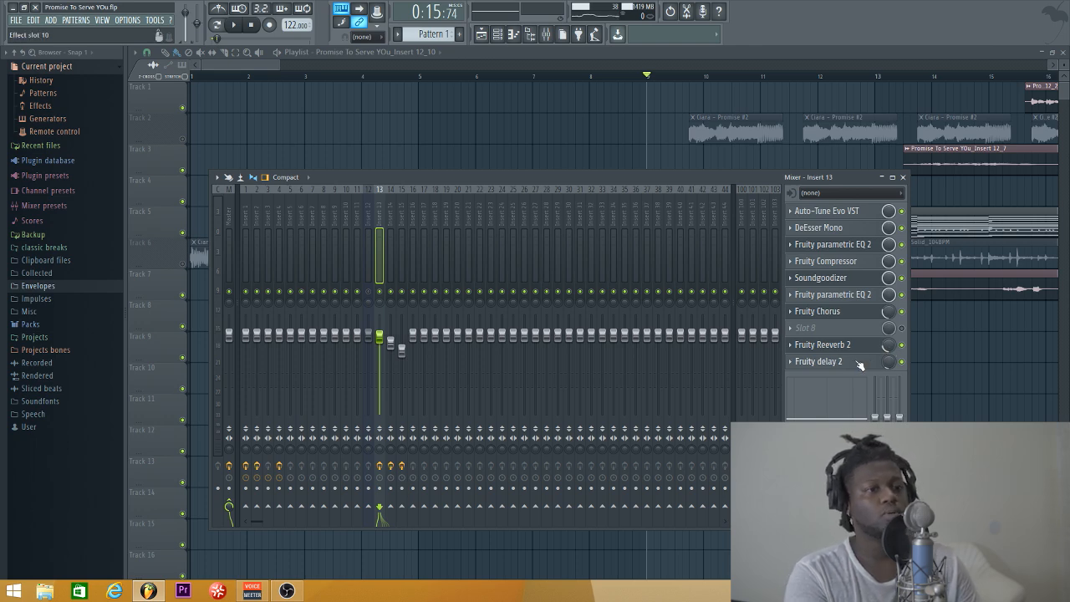
click(817, 361)
drag(234, 107, 608, 290)
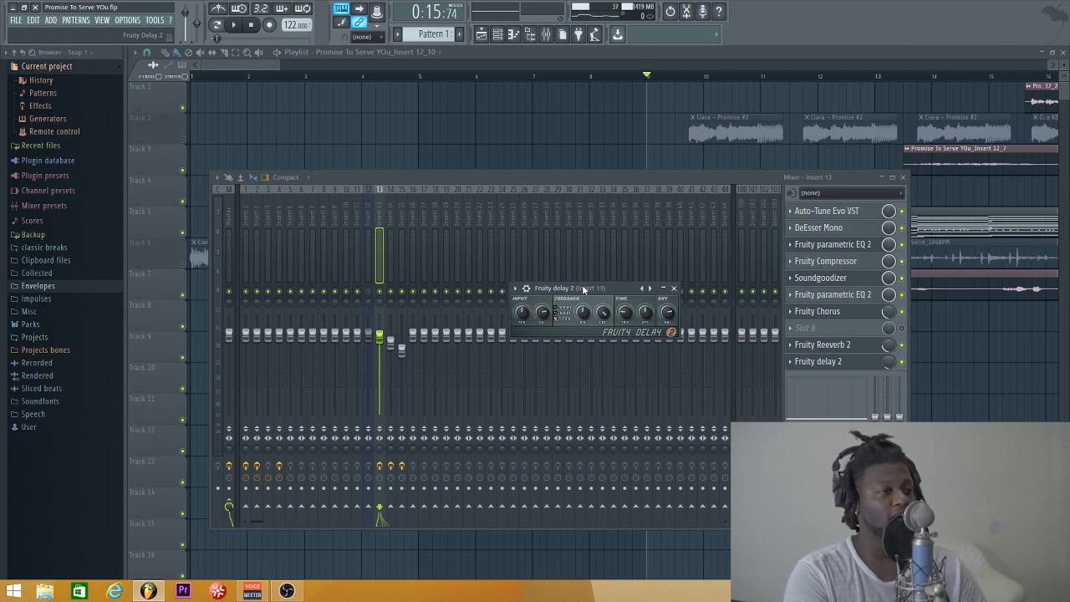
drag(602, 312, 602, 302)
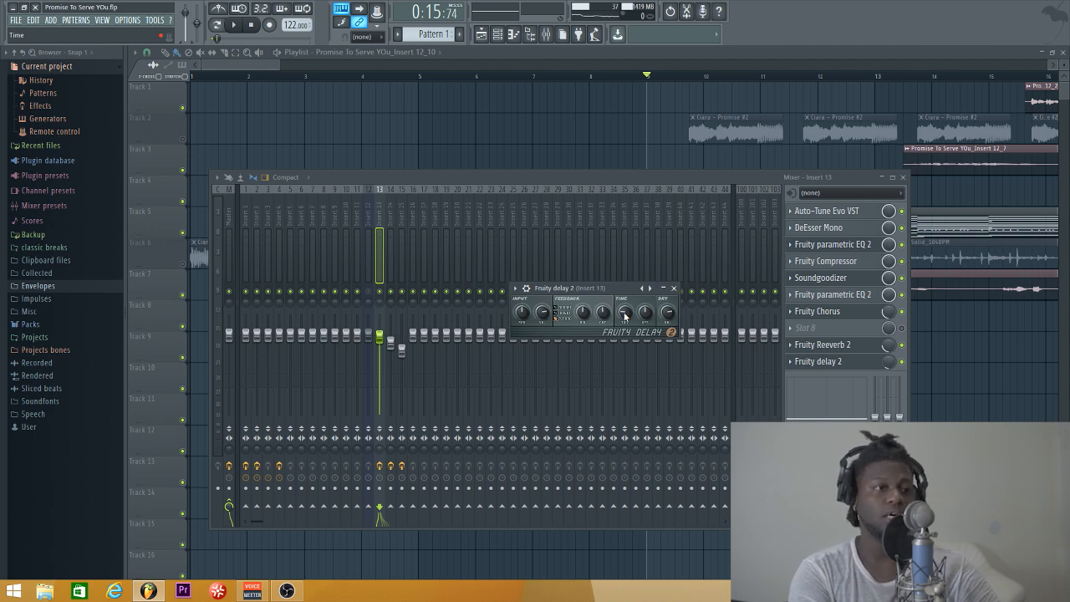
click(673, 288)
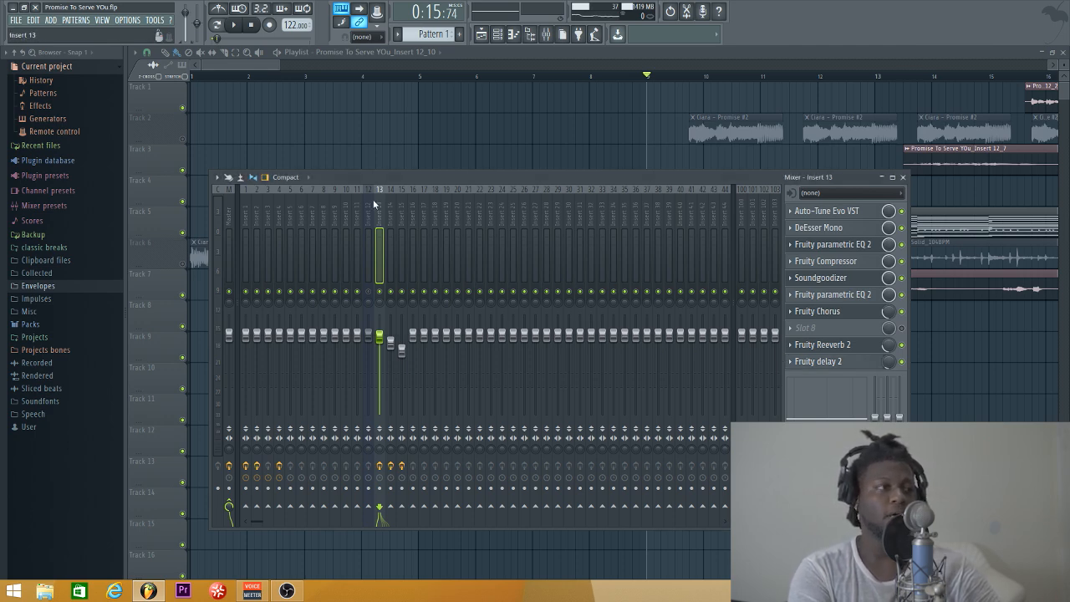
Play the song from bar 11 with playlist track 4 muted to hear the vocal on mixer insert 14, and stop playback.
click(388, 211)
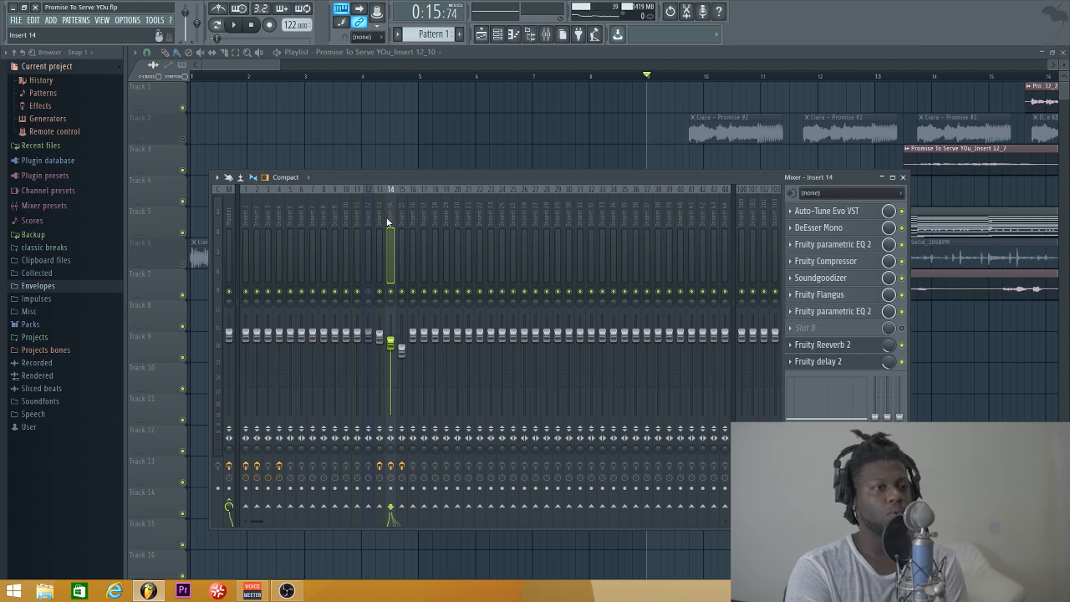
click(651, 76)
click(762, 79)
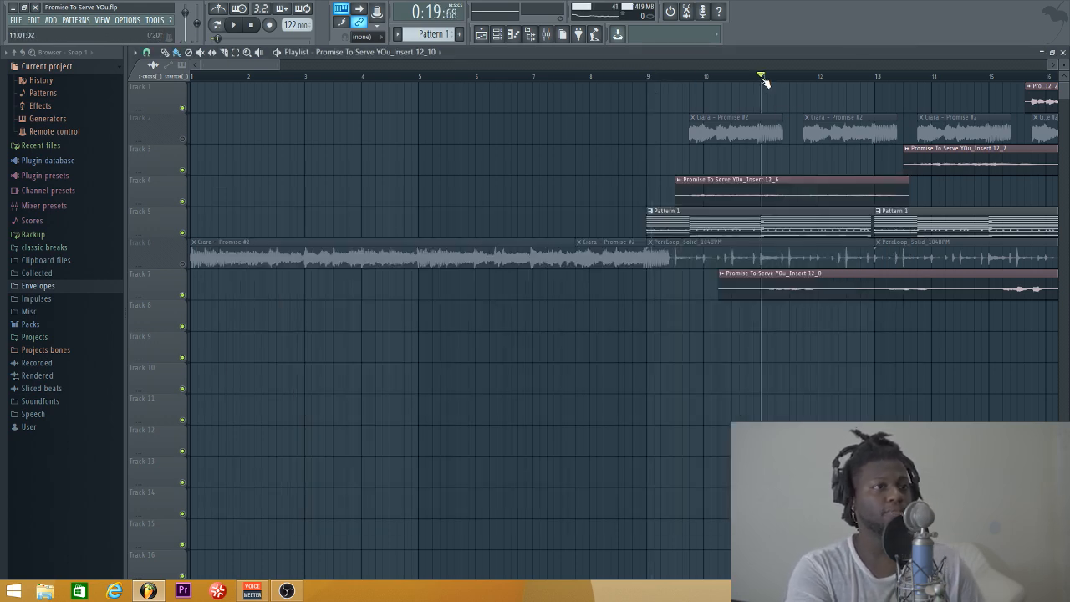
click(183, 201)
key(space)
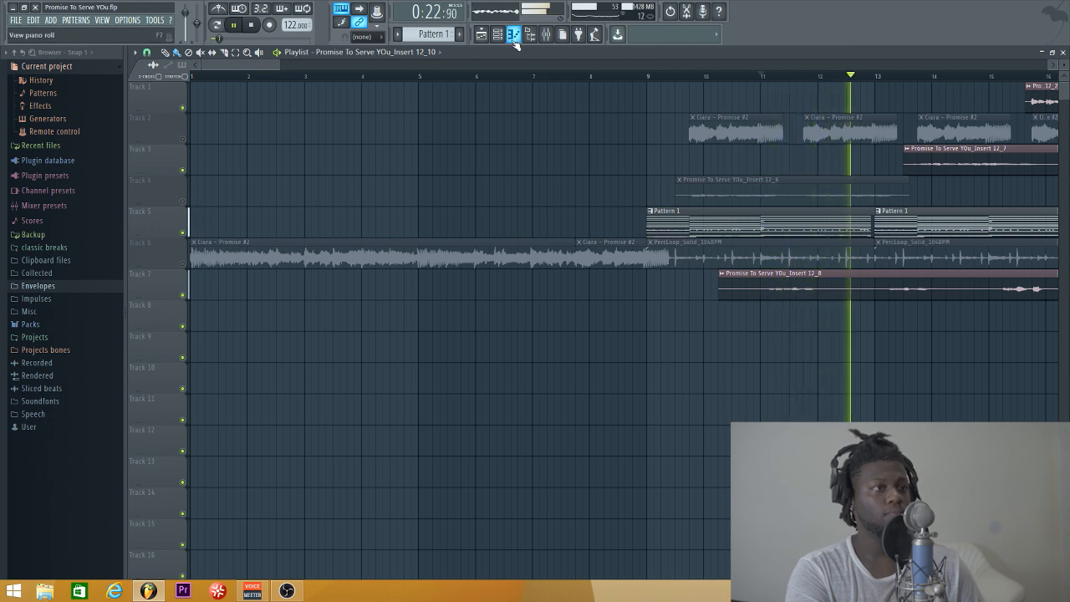
click(544, 38)
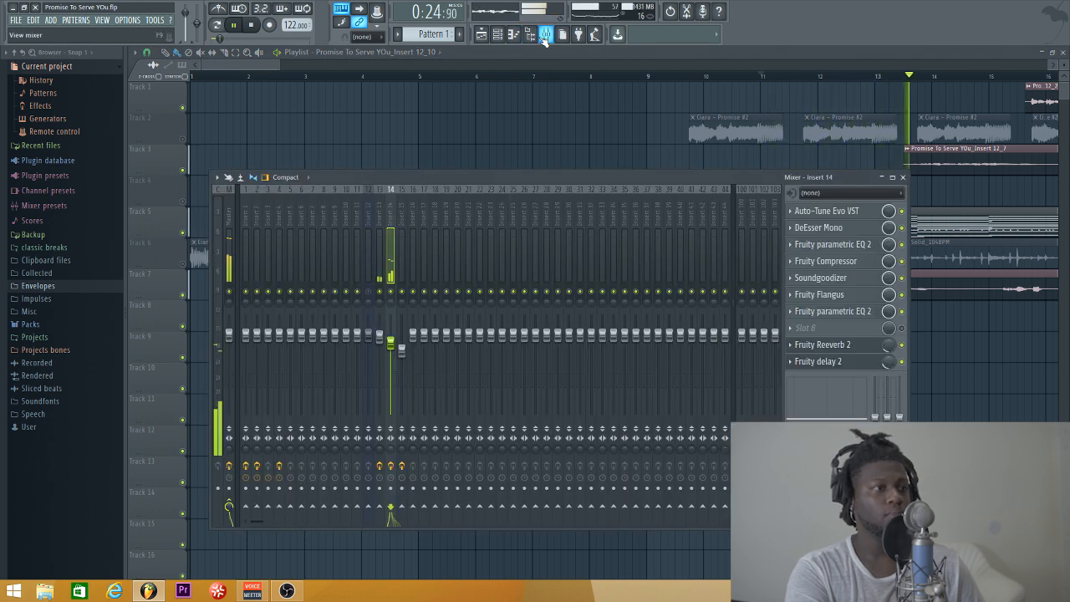
key(space)
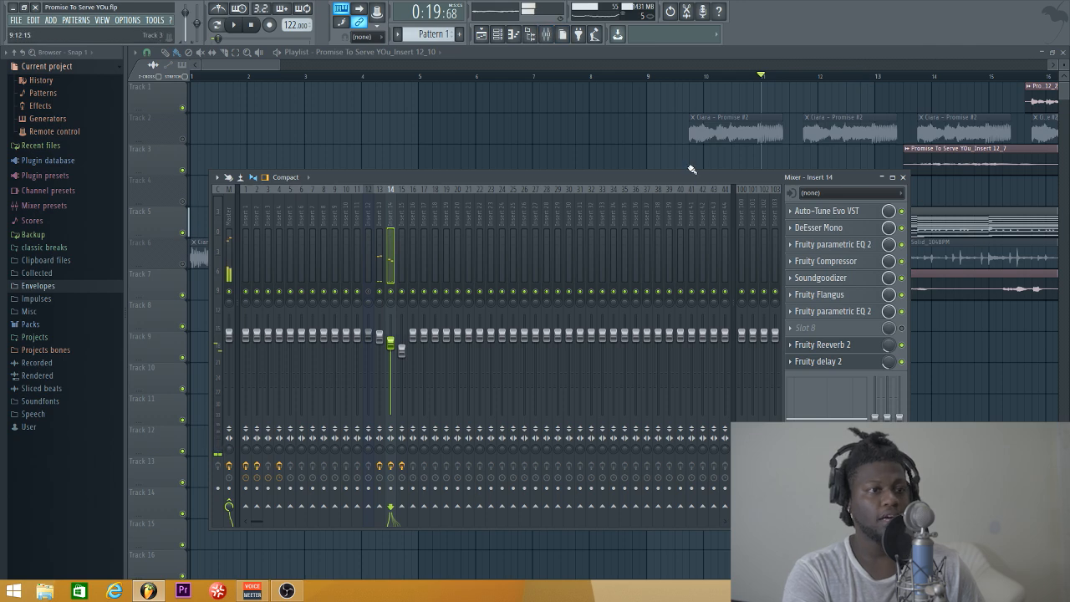
Examine the curve and available presets of insert 14's first Fruity parametric EQ 2, and close the equalizer.
click(835, 245)
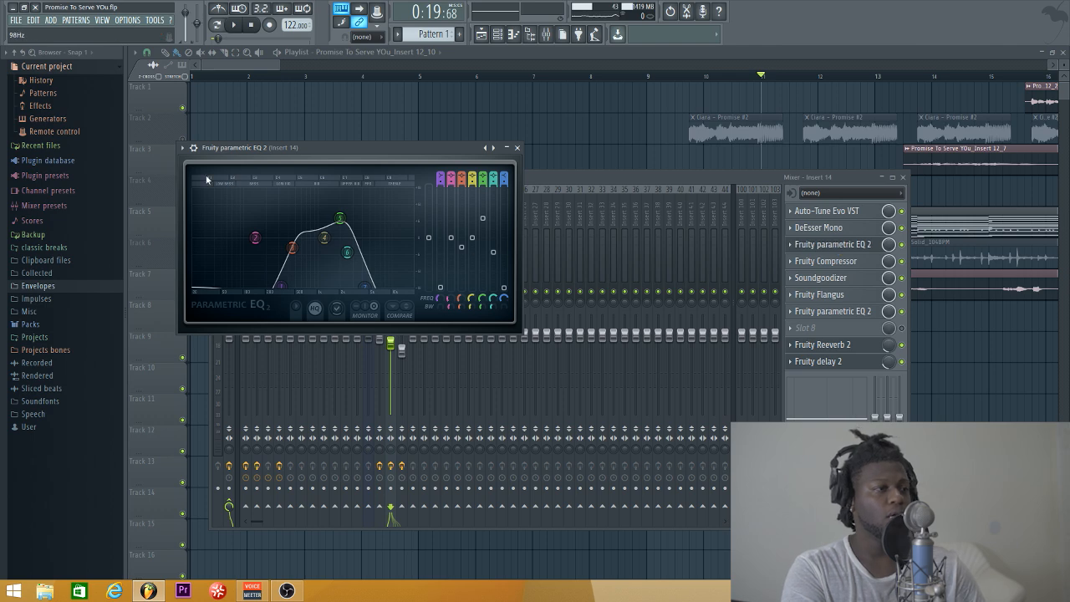
click(183, 147)
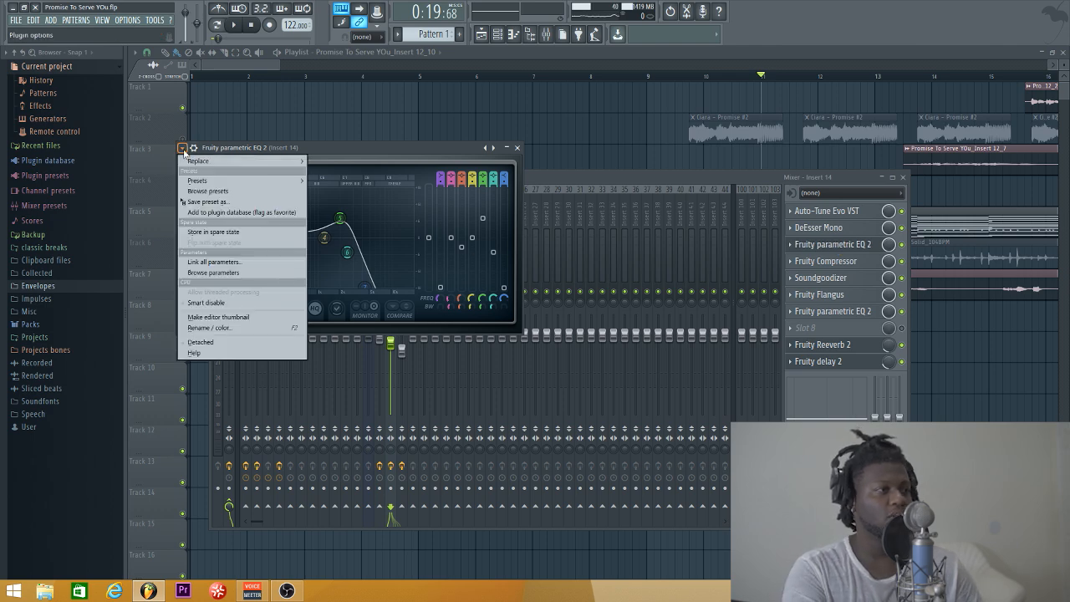
mouse_move(203, 183)
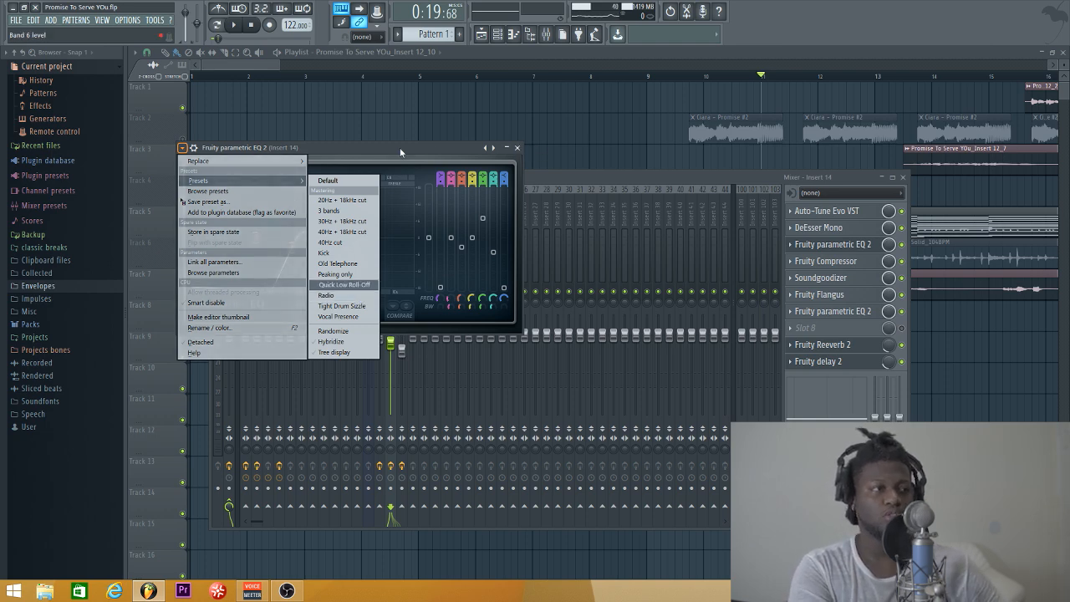
click(519, 150)
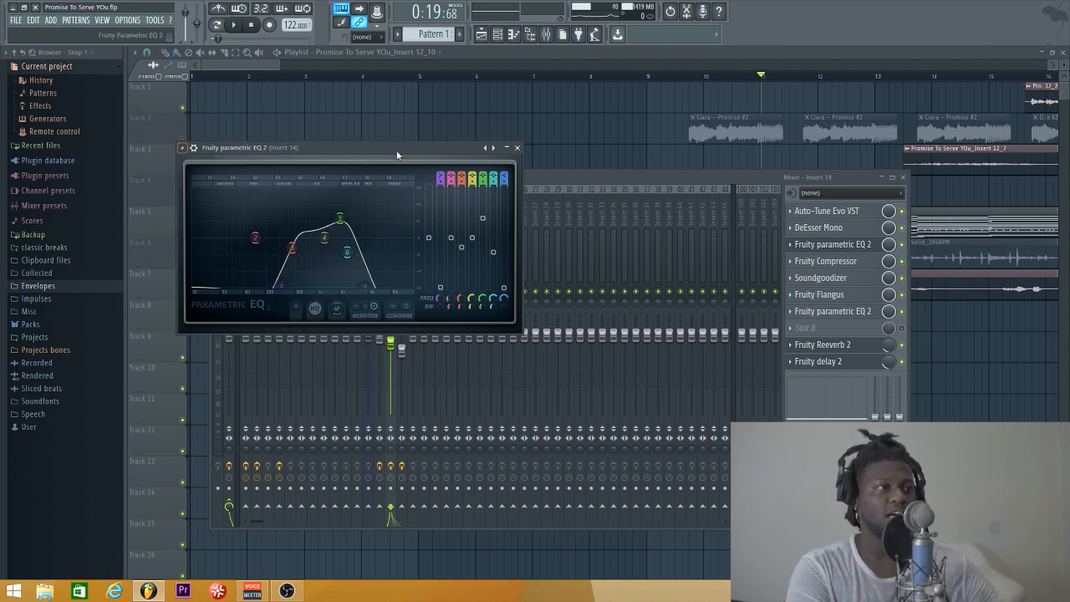
click(517, 147)
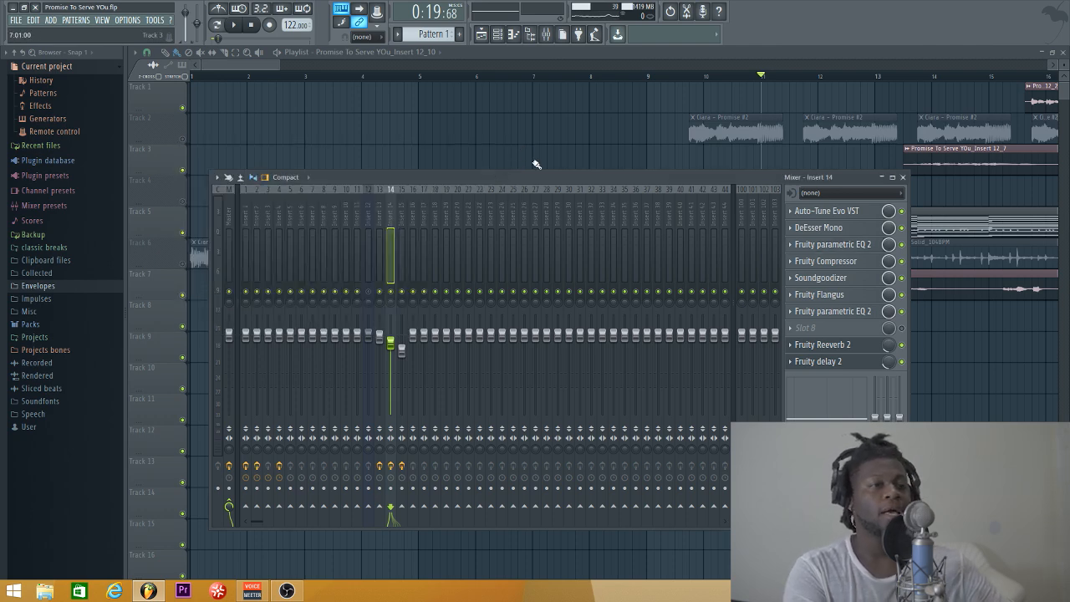
Show the Fruity Flangus on insert 14 and inspect the curve of its second Fruity parametric EQ 2, closing that equalizer.
click(859, 298)
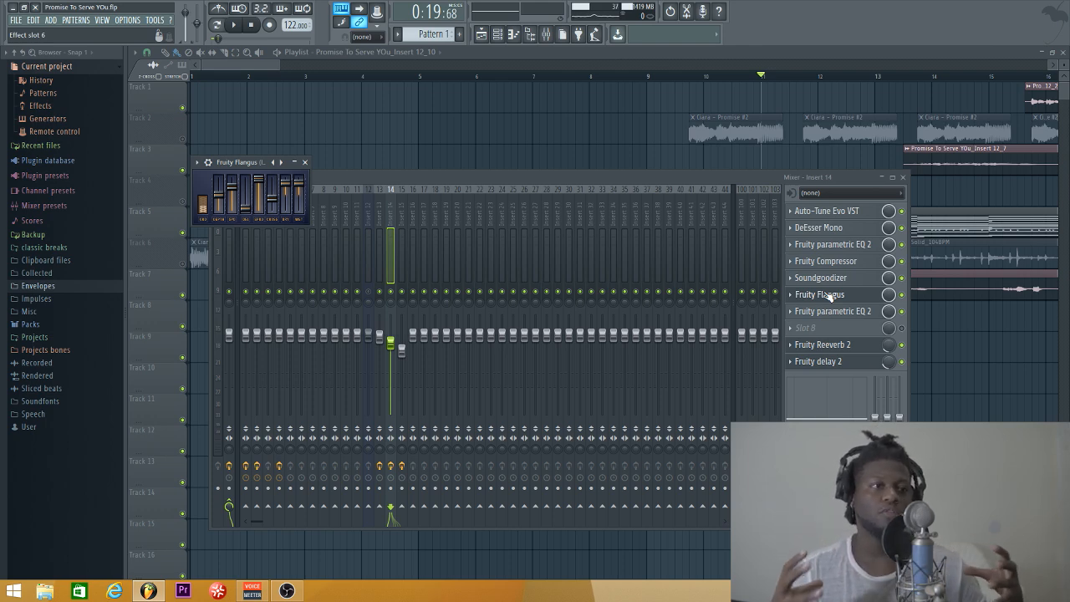
click(839, 315)
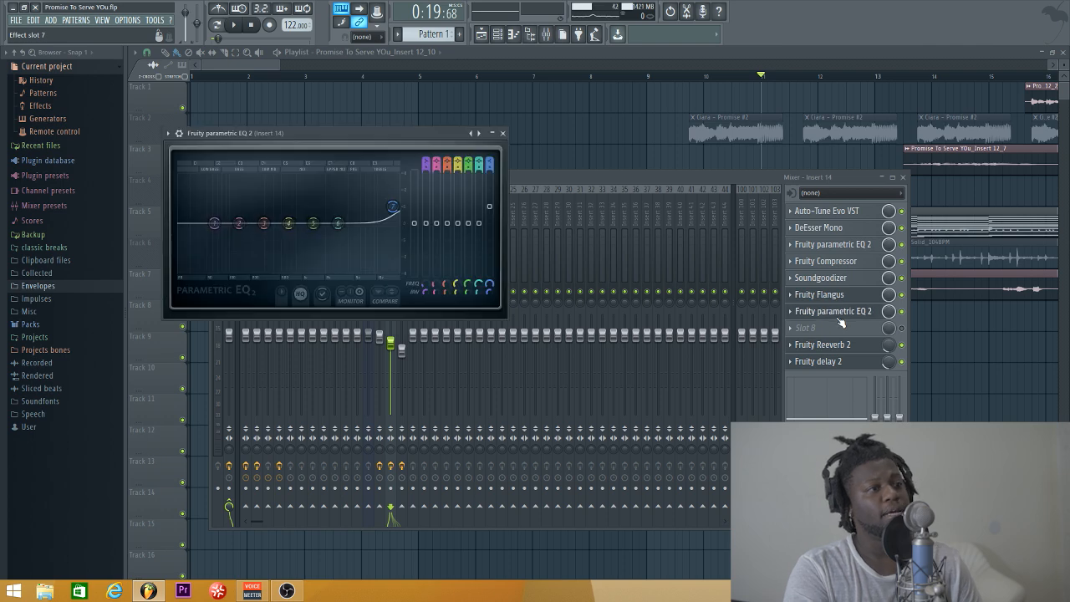
click(838, 315)
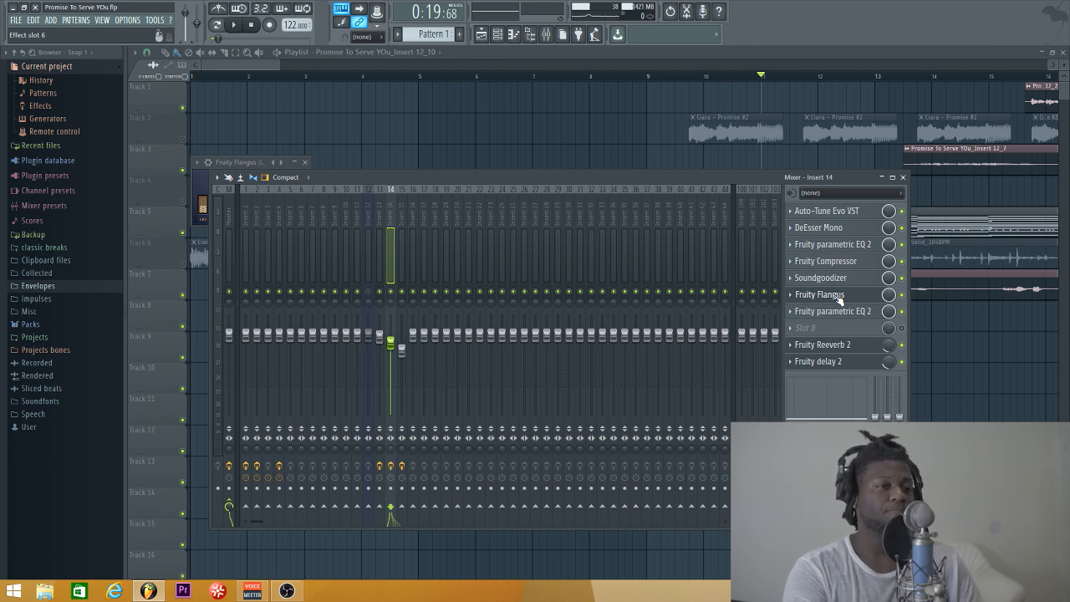
Move the play position to bar 13 and unmute playlist track 4, bringing the mixer back up.
click(895, 81)
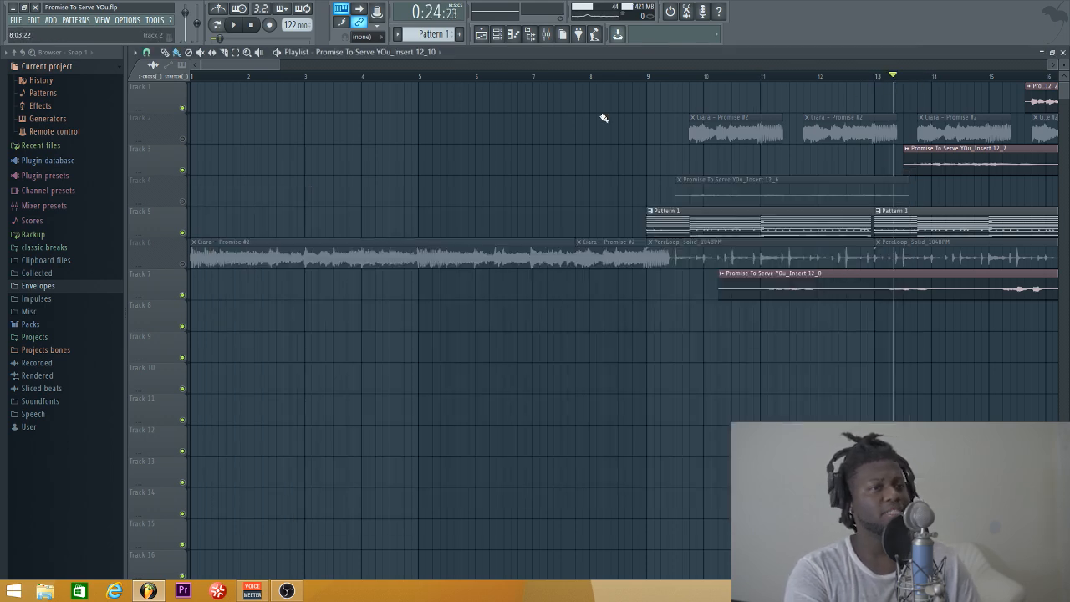
click(184, 202)
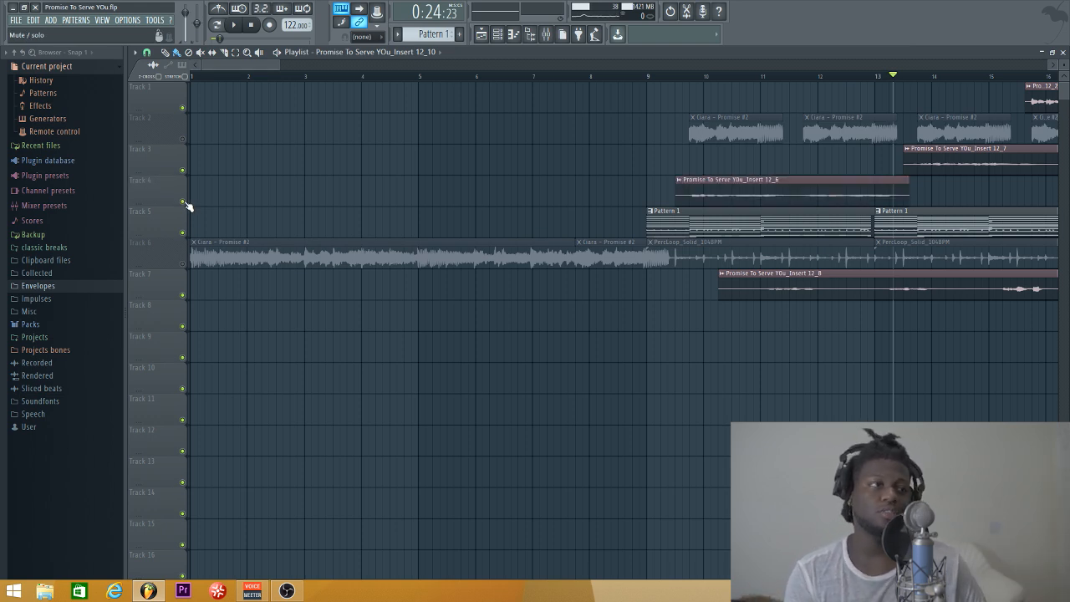
drag(280, 67, 361, 68)
click(545, 35)
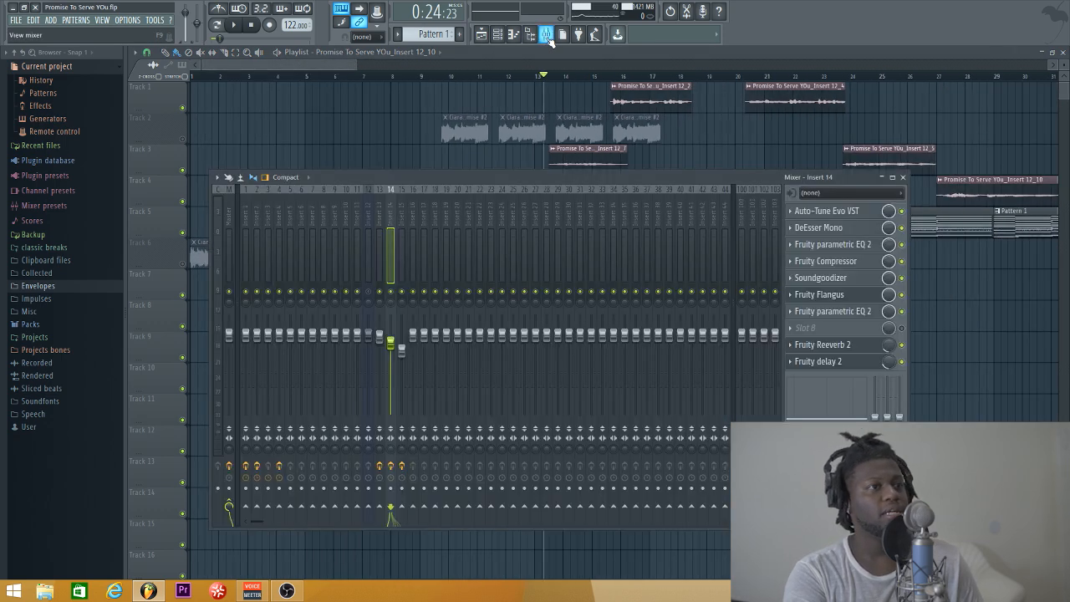